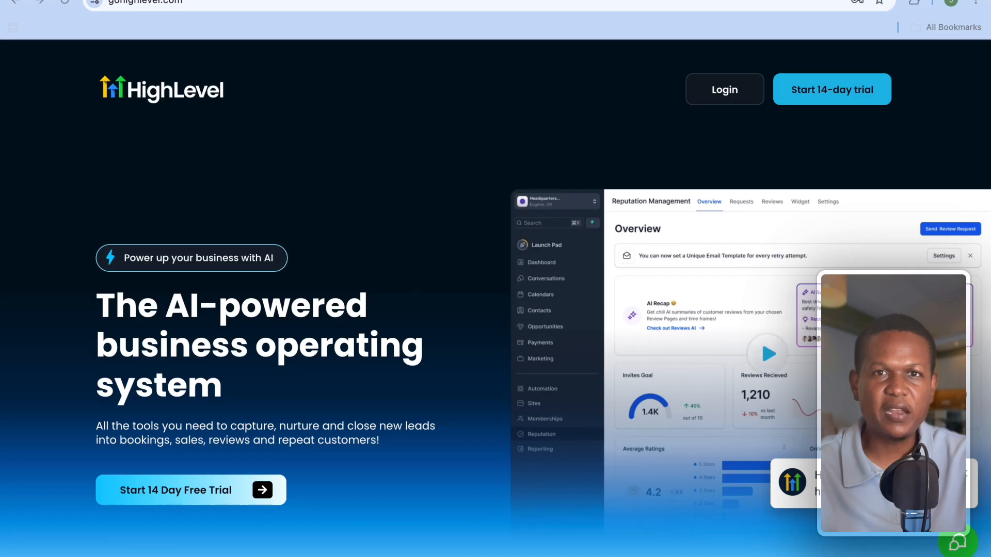
pyautogui.scroll(-4, 566, 323)
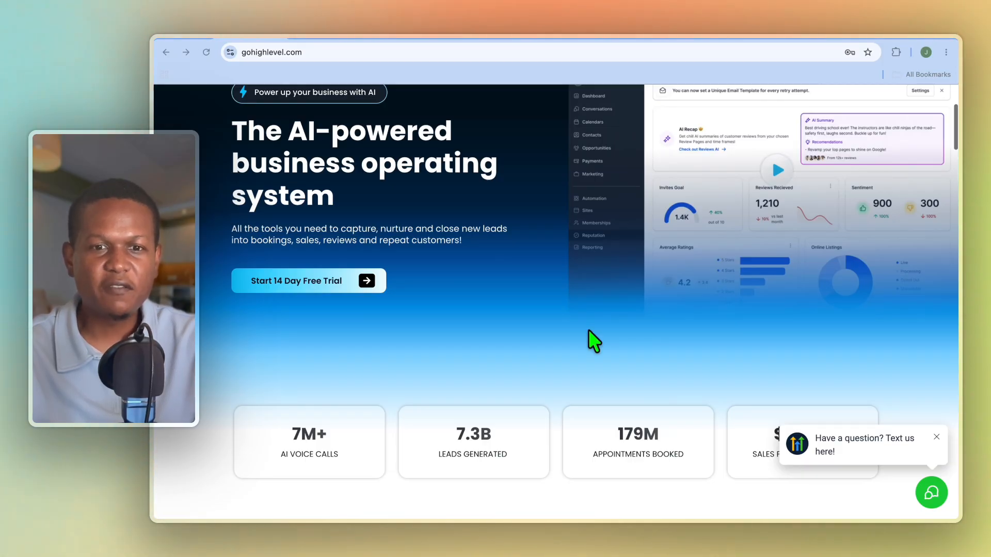
pyautogui.scroll(-1, 588, 330)
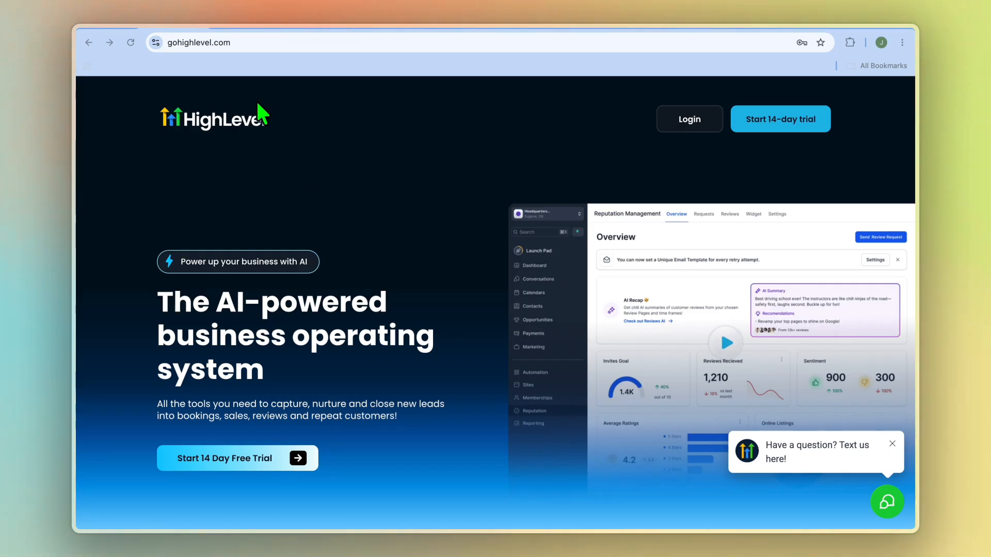
# - Switch to the HighLevel account and open Conversation AI under AI Agents, dismissing the feedback survey
pyautogui.click(237, 31)
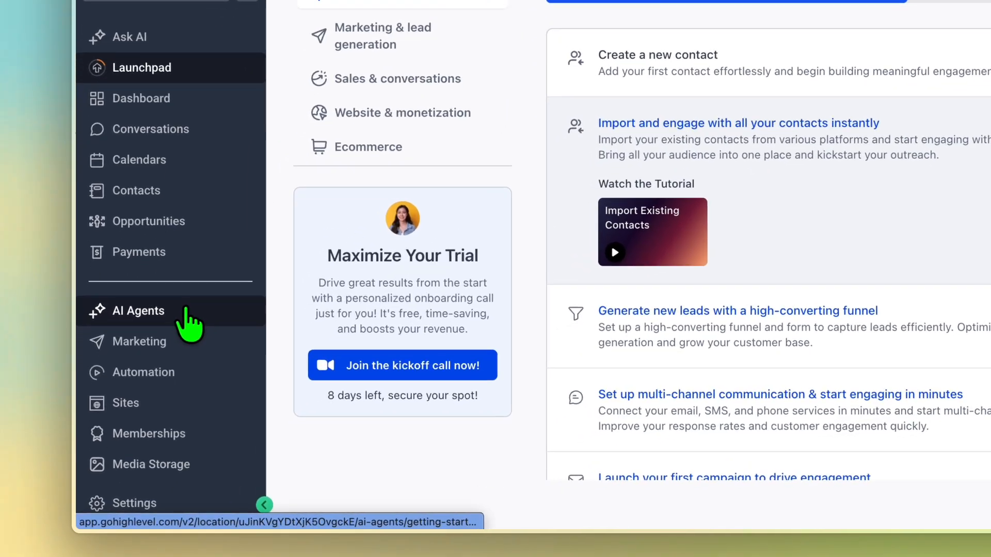
pyautogui.click(185, 310)
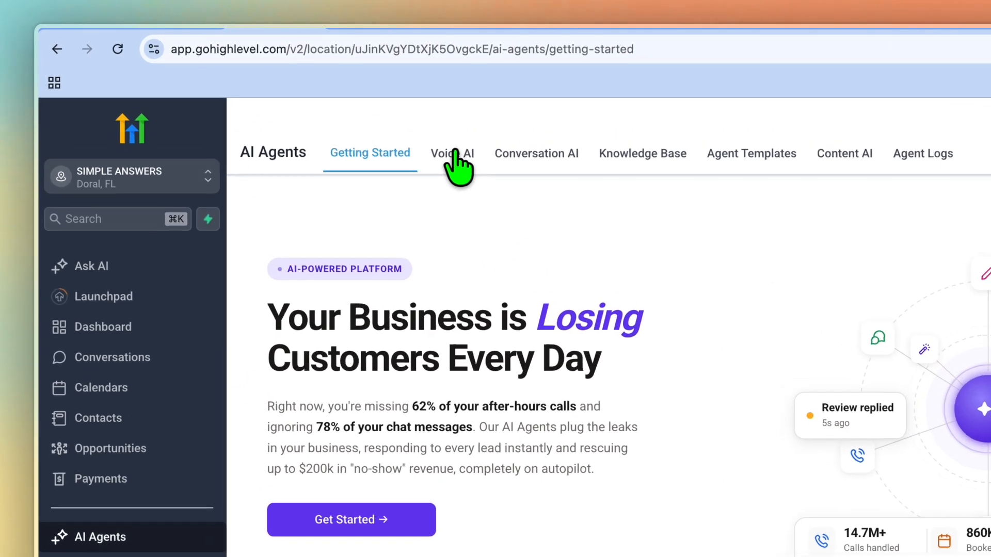
pyautogui.click(367, 115)
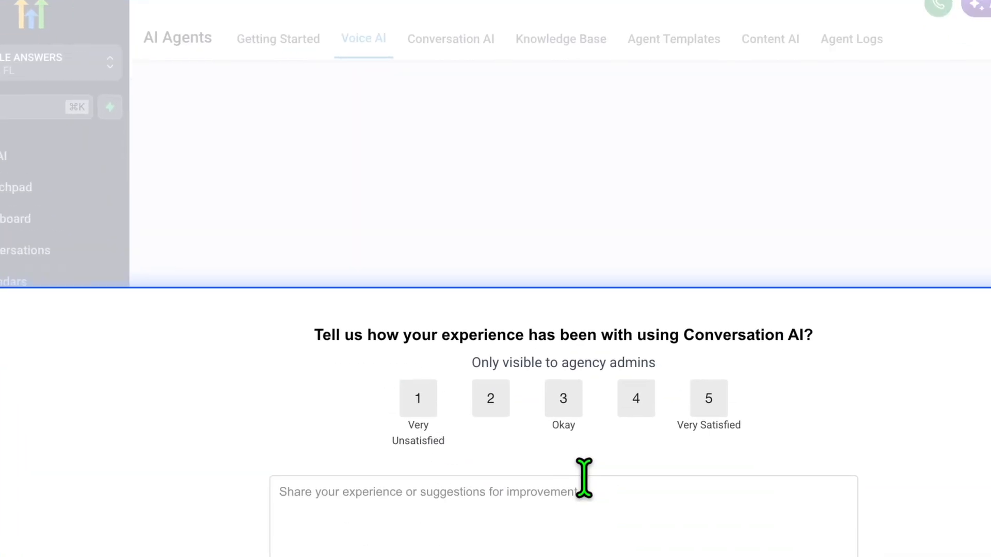
pyautogui.click(541, 555)
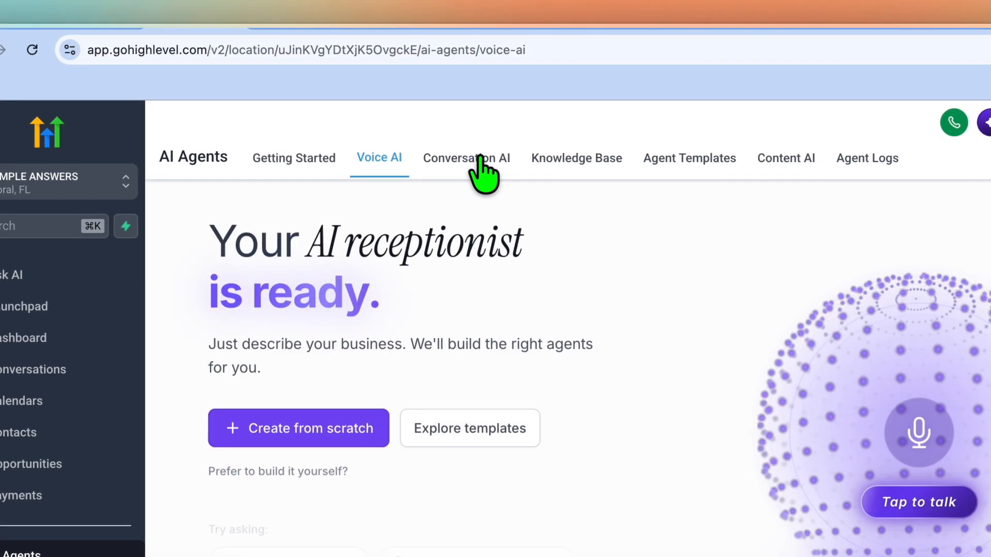
pyautogui.click(496, 164)
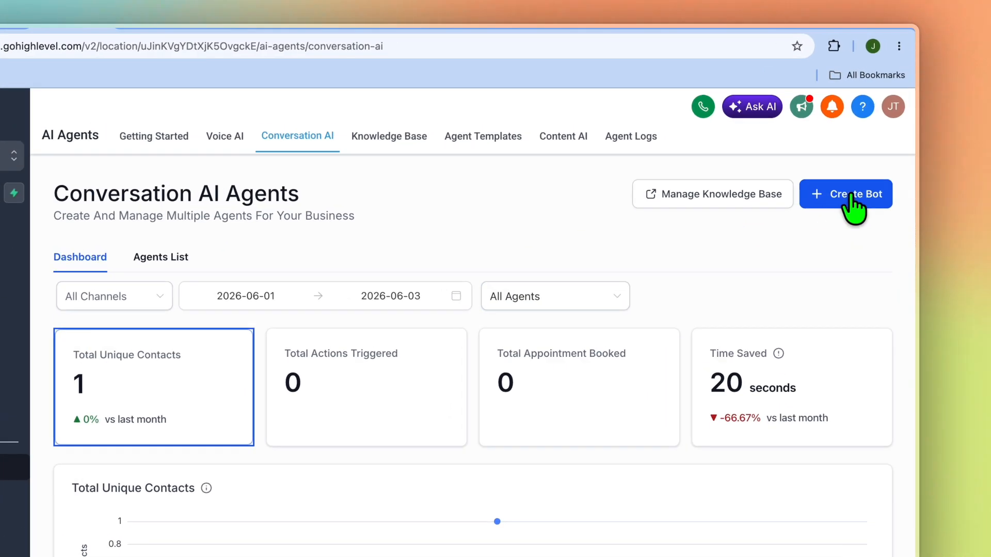
# - Start a new prompt-based bot using the Appointment booking template
pyautogui.click(863, 162)
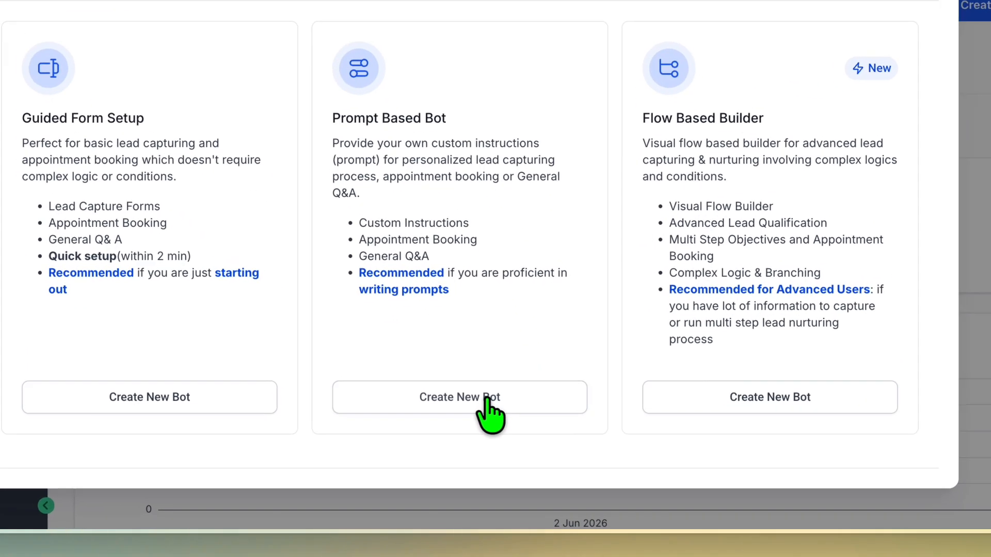
pyautogui.click(514, 436)
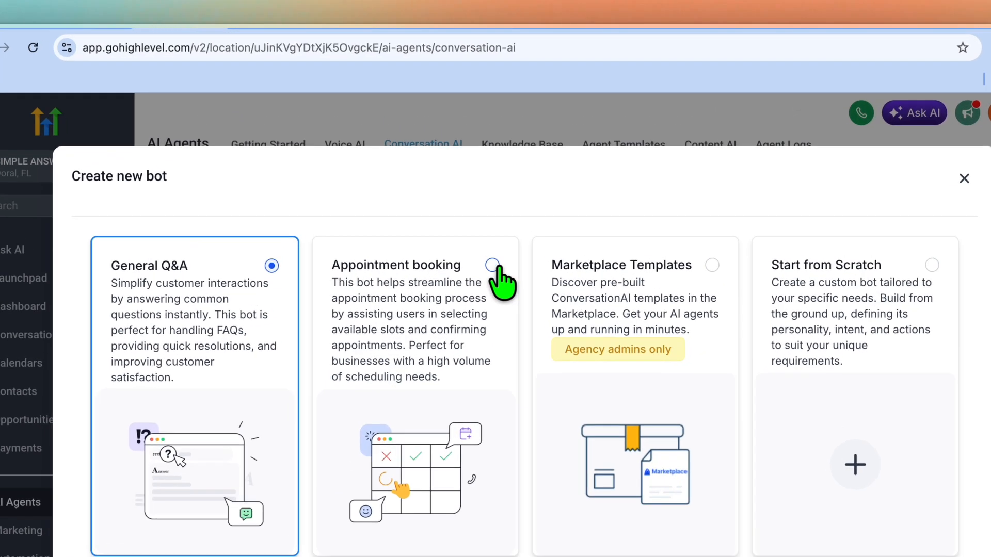
pyautogui.click(471, 204)
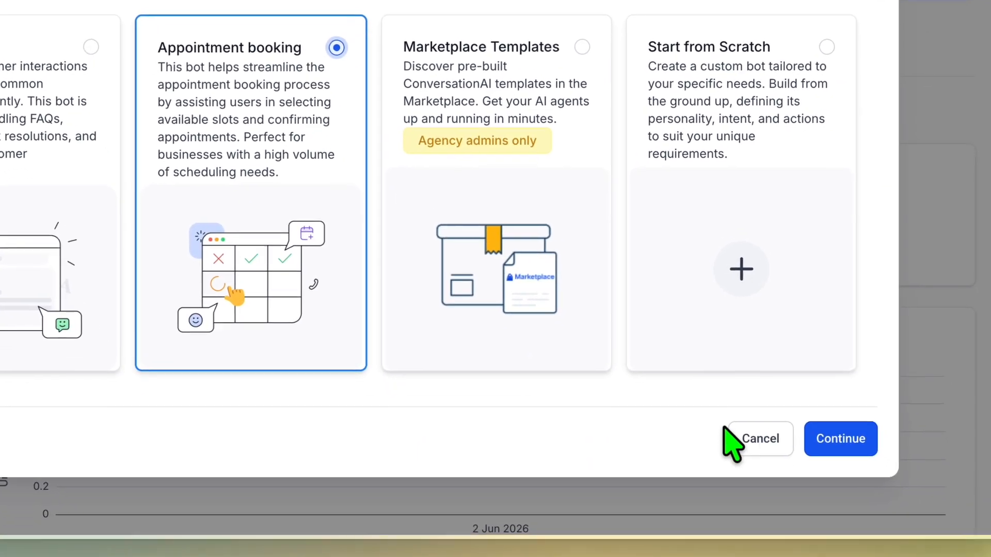
pyautogui.click(849, 436)
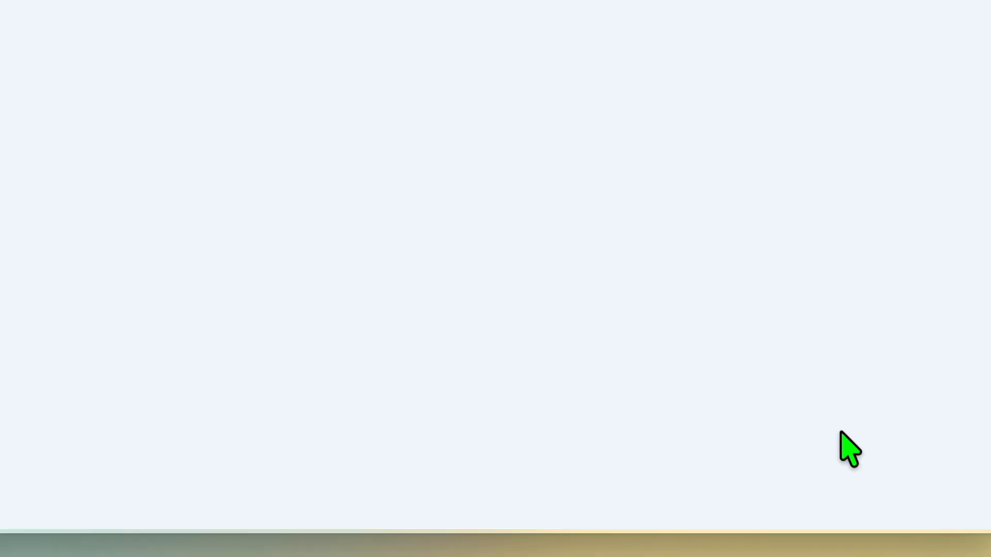
# - Keep the default bot name and set the bot status to Auto Pilot
pyautogui.click(283, 204)
pyautogui.tripleClick(323, 204)
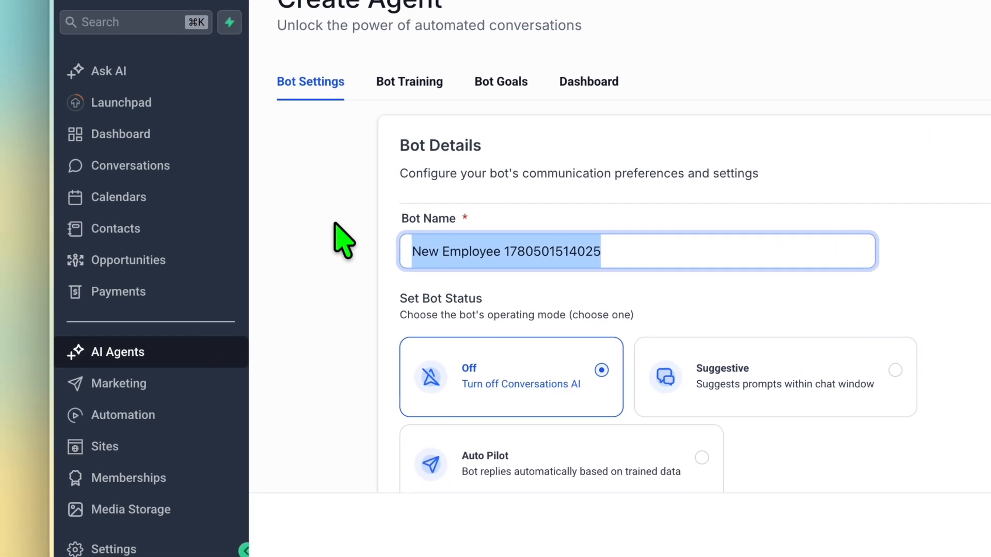
pyautogui.click(603, 250)
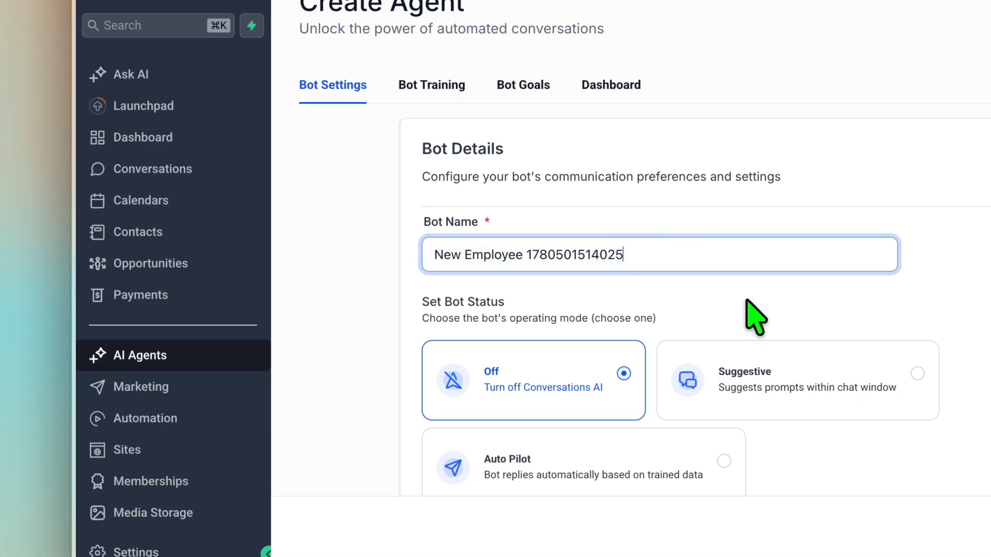
pyautogui.scroll(-4, 754, 316)
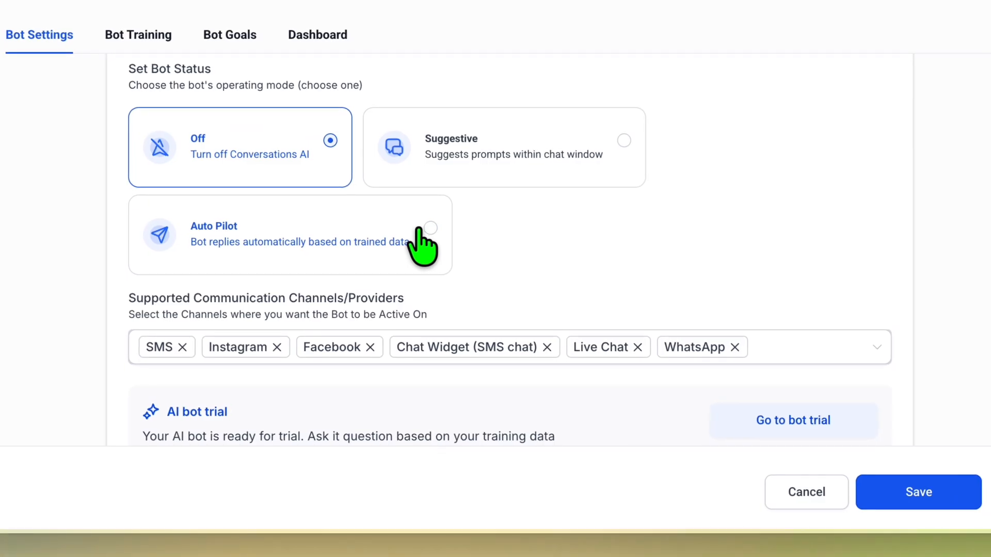
pyautogui.click(712, 278)
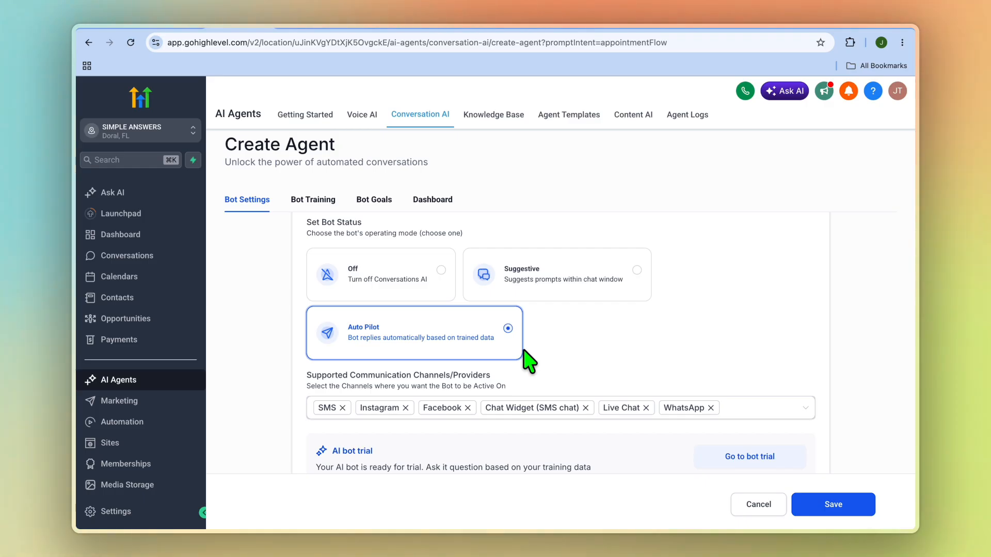
# - Enter "test business" as the business name in the advanced settings and save the bot with all its default channels
pyautogui.scroll(-5, 526, 356)
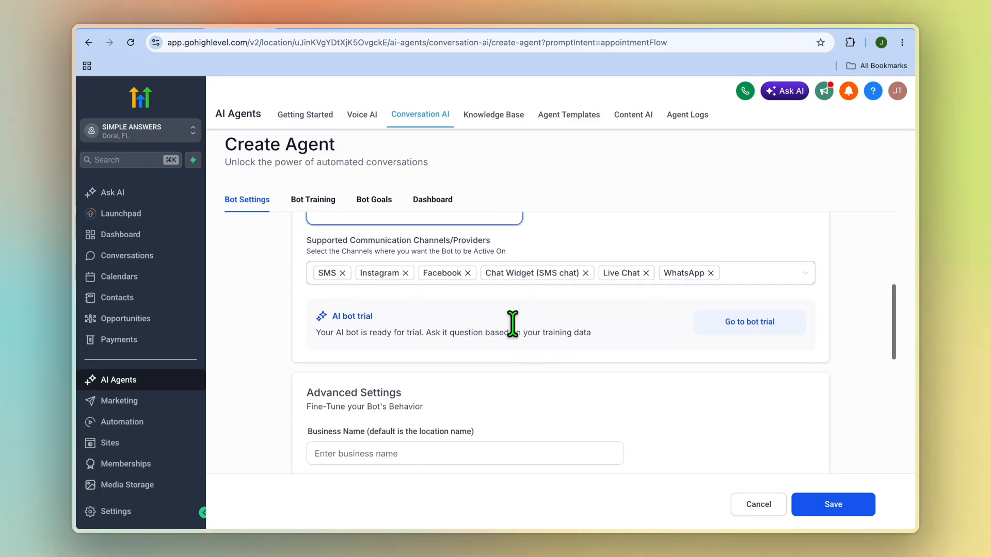
pyautogui.scroll(-1, 452, 286)
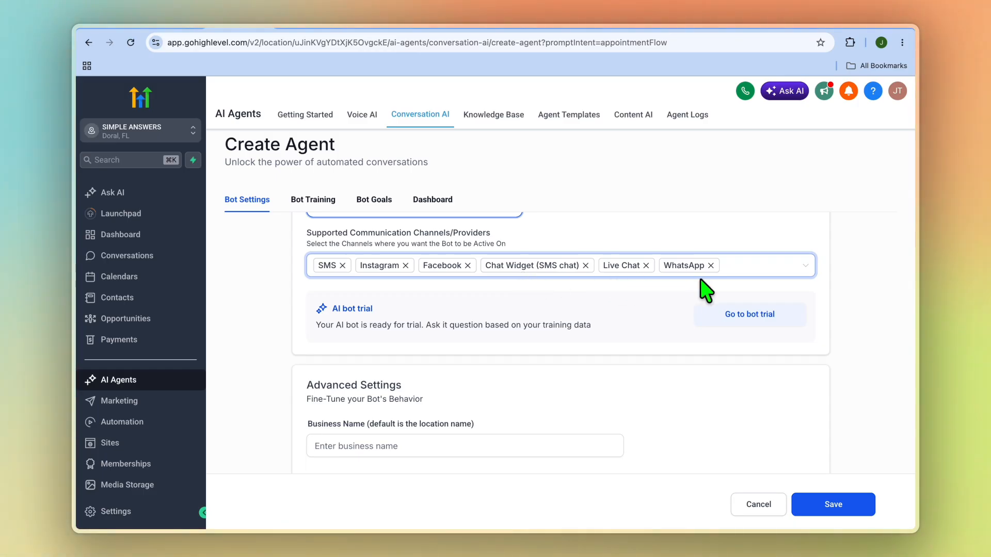
pyautogui.scroll(-5, 524, 323)
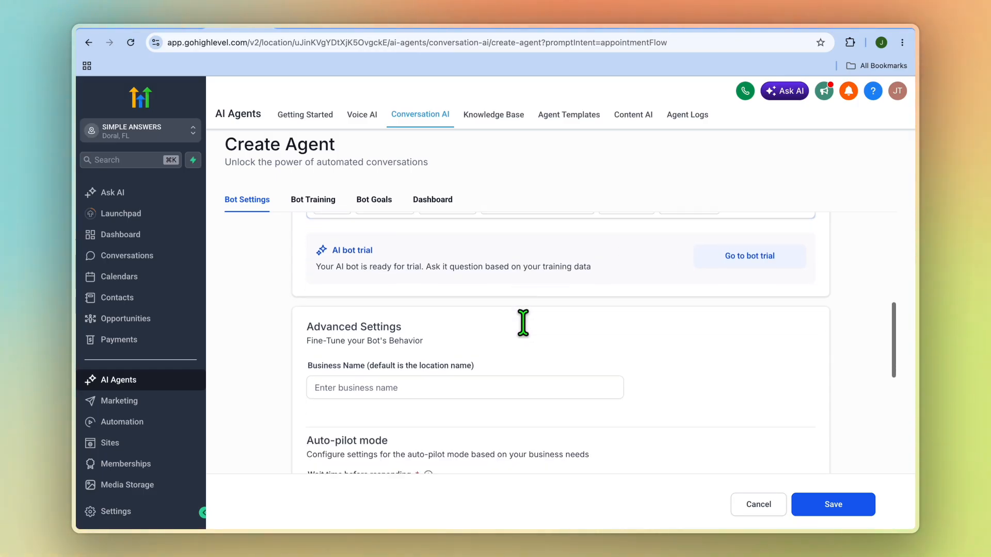
pyautogui.scroll(1, 531, 332)
pyautogui.click(494, 282)
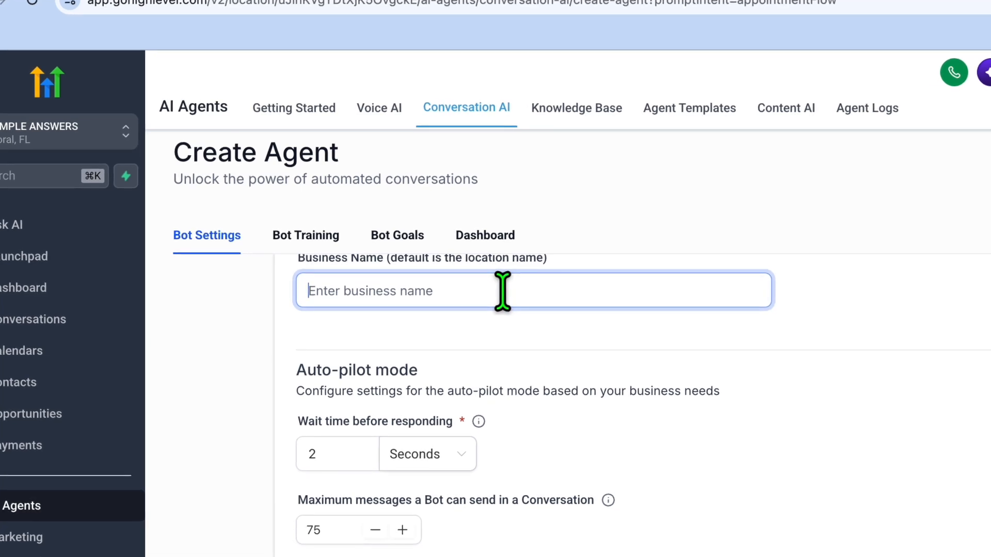
pyautogui.write('test business')
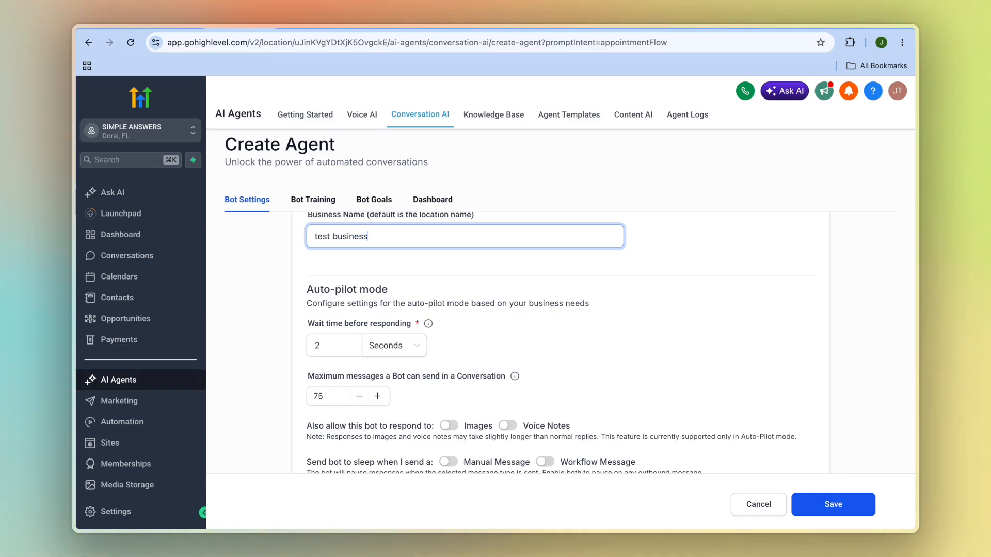
pyautogui.scroll(-5, 508, 340)
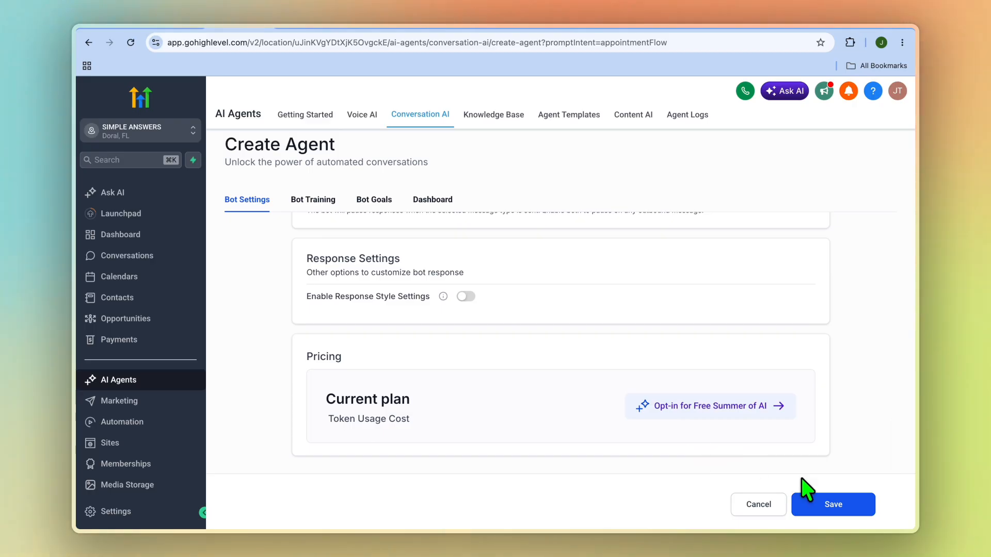
pyautogui.click(820, 504)
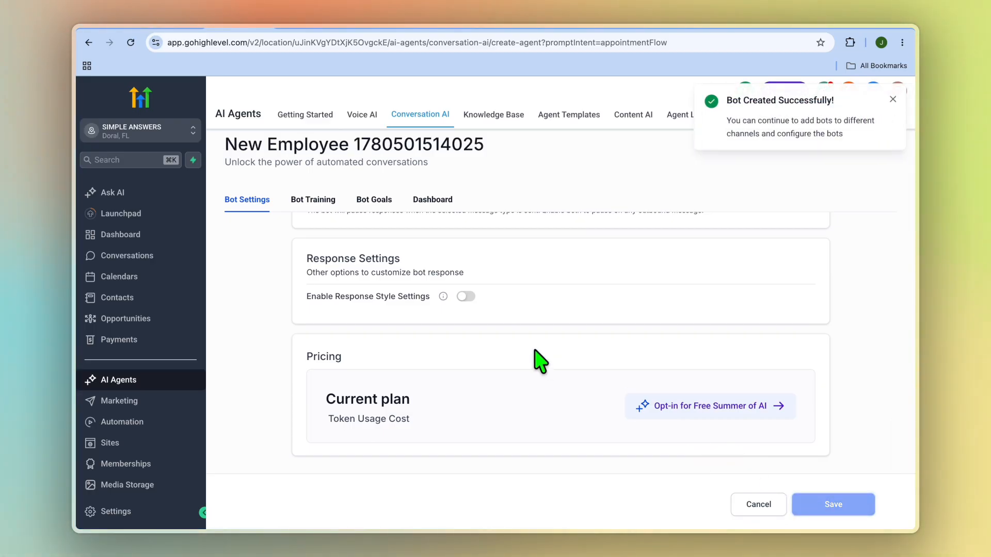
# - Create a new knowledge base named "test" in the Knowledge Base section
pyautogui.click(509, 118)
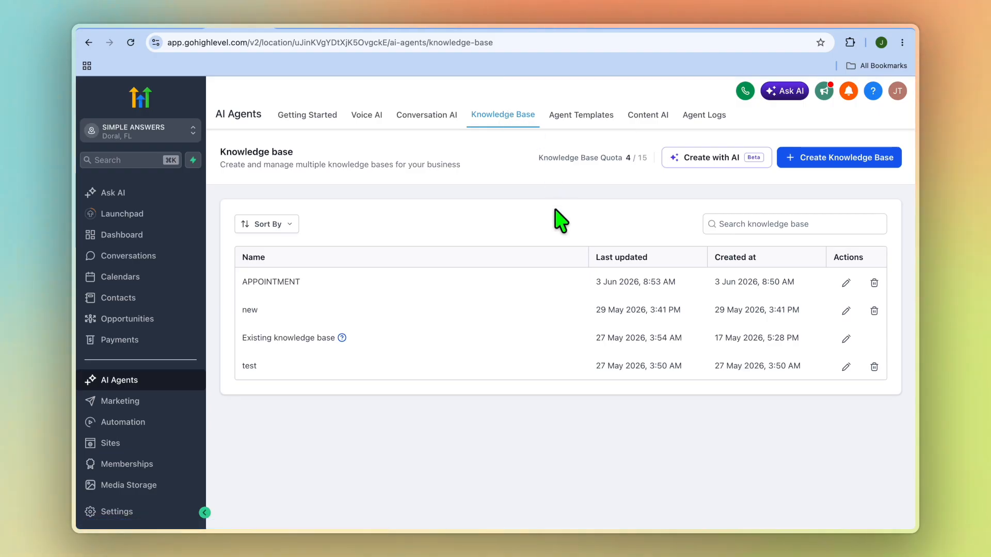
pyautogui.click(830, 156)
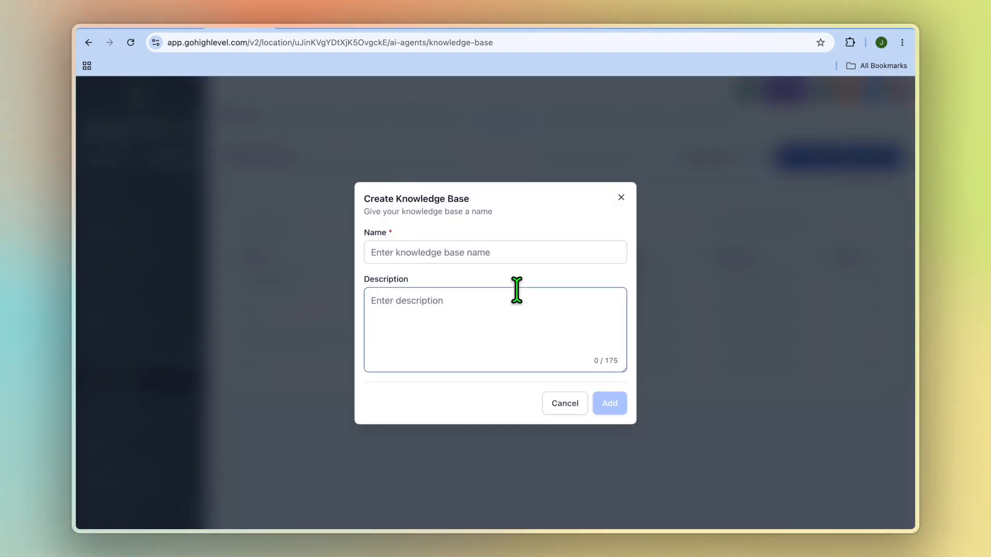
pyautogui.click(489, 251)
pyautogui.write('test')
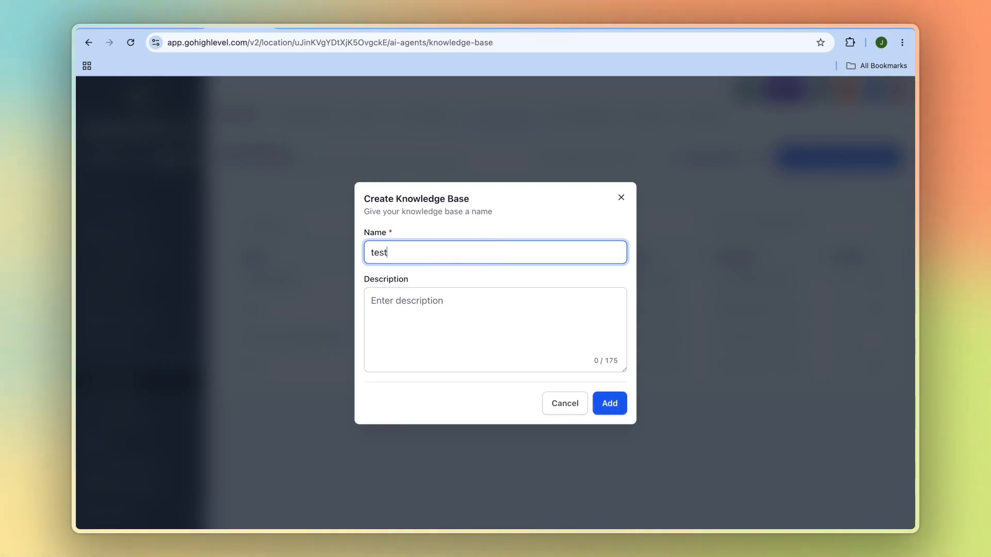
pyautogui.click(611, 405)
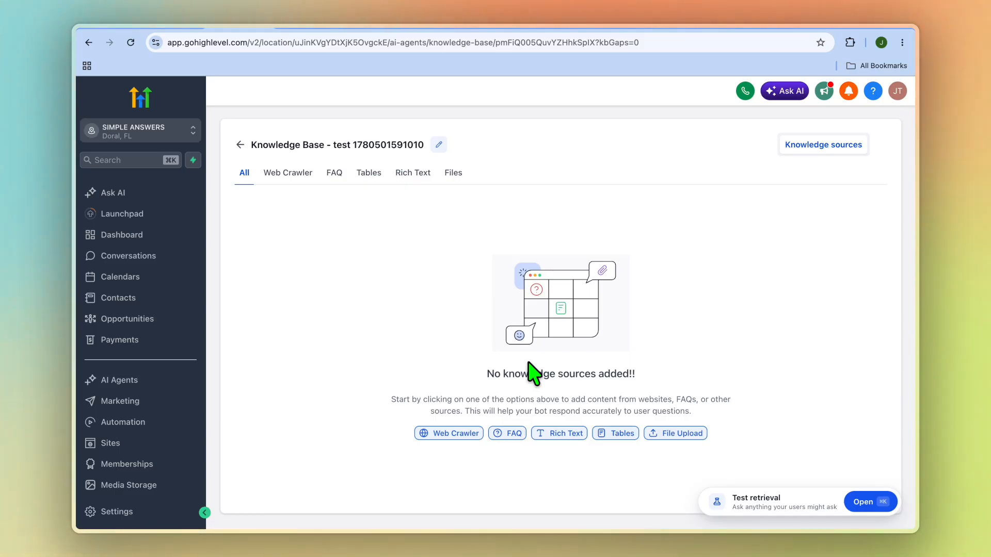
# - Review the Web Crawler's form for adding a website, close it without a URL, and view the knowledge base's Files sources
pyautogui.click(472, 410)
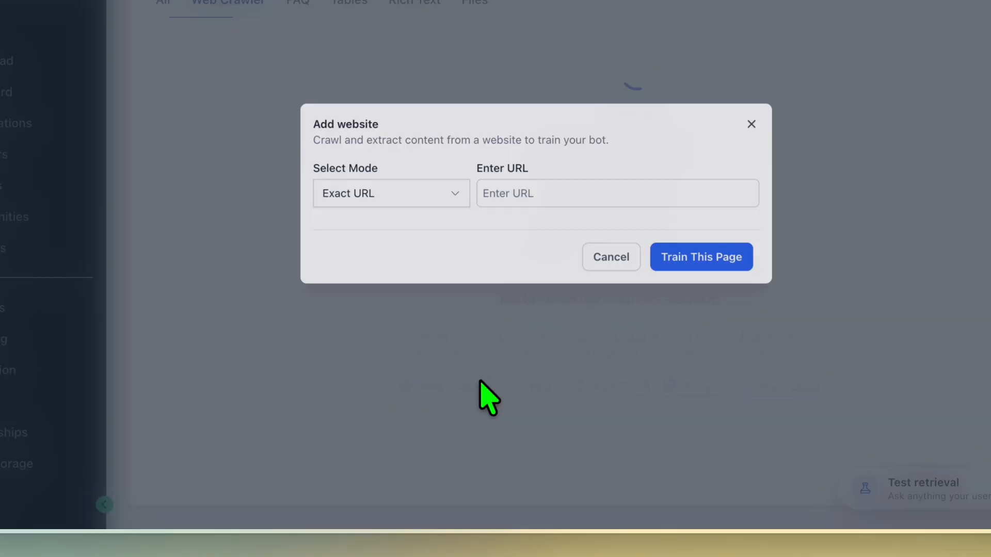
pyautogui.click(558, 186)
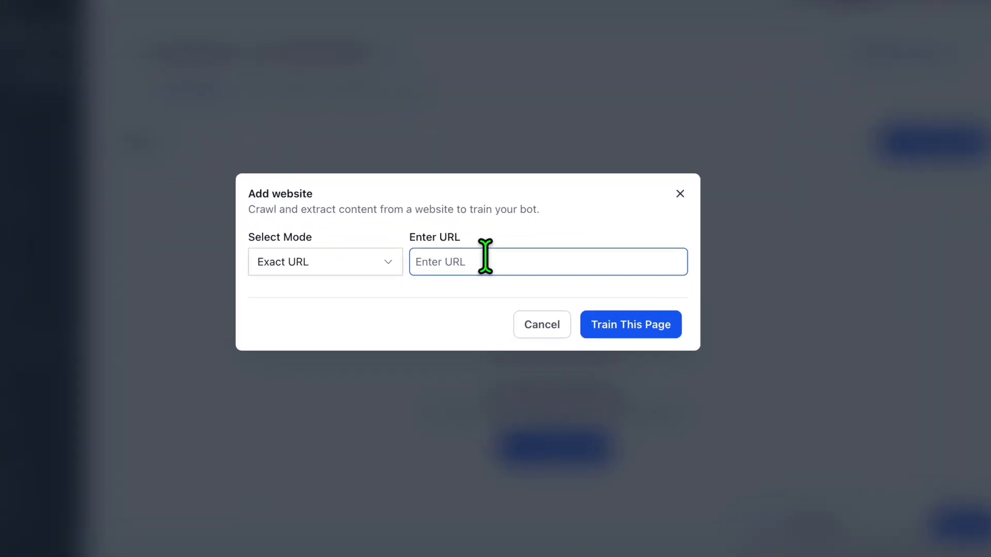
pyautogui.click(509, 299)
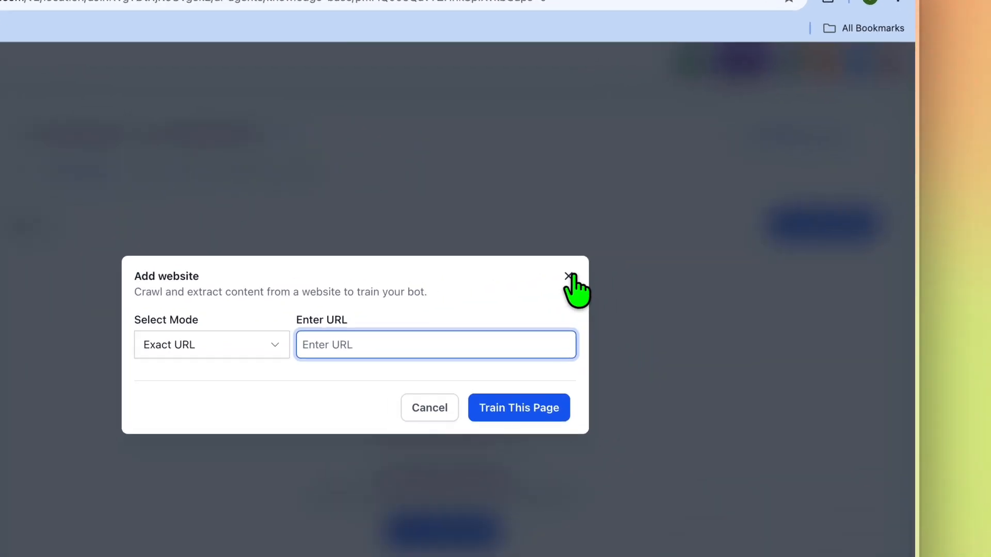
pyautogui.click(656, 252)
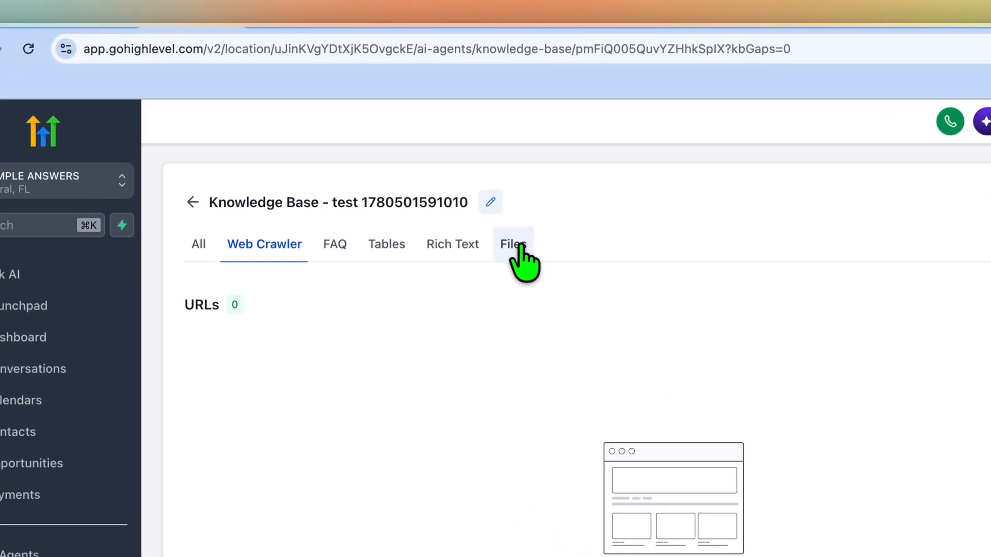
pyautogui.click(228, 170)
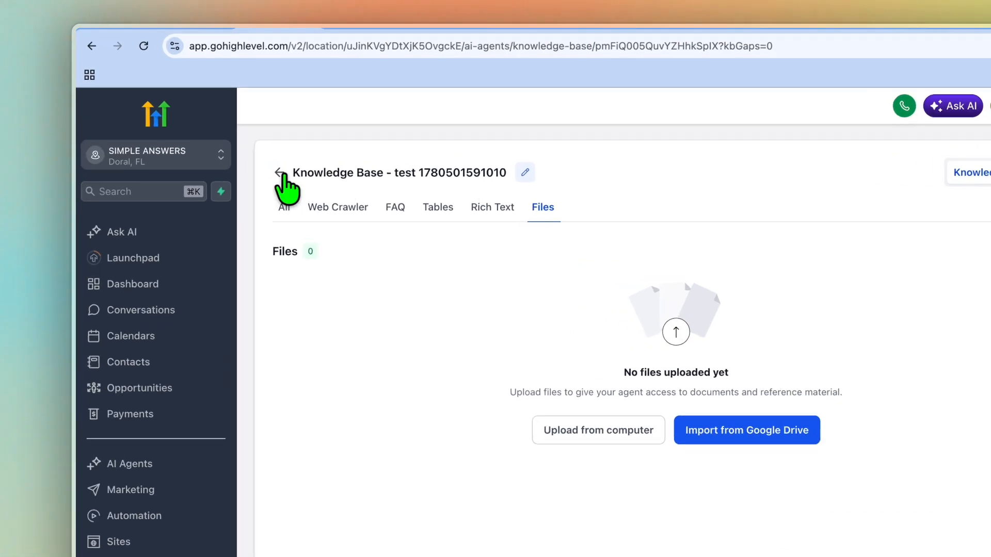
# - Leave the knowledge base and open the newly created bot from the Conversation AI agents list
pyautogui.click(241, 144)
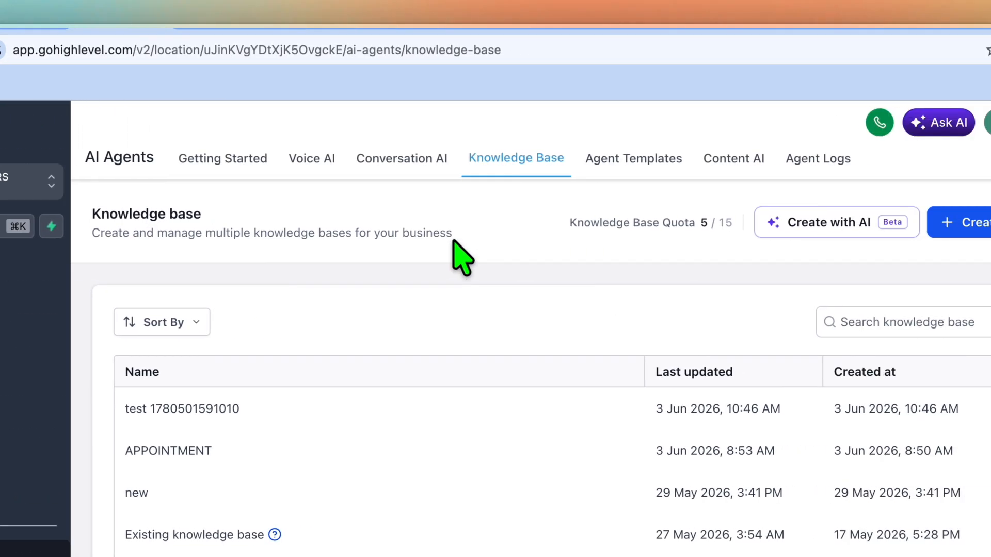
pyautogui.click(324, 162)
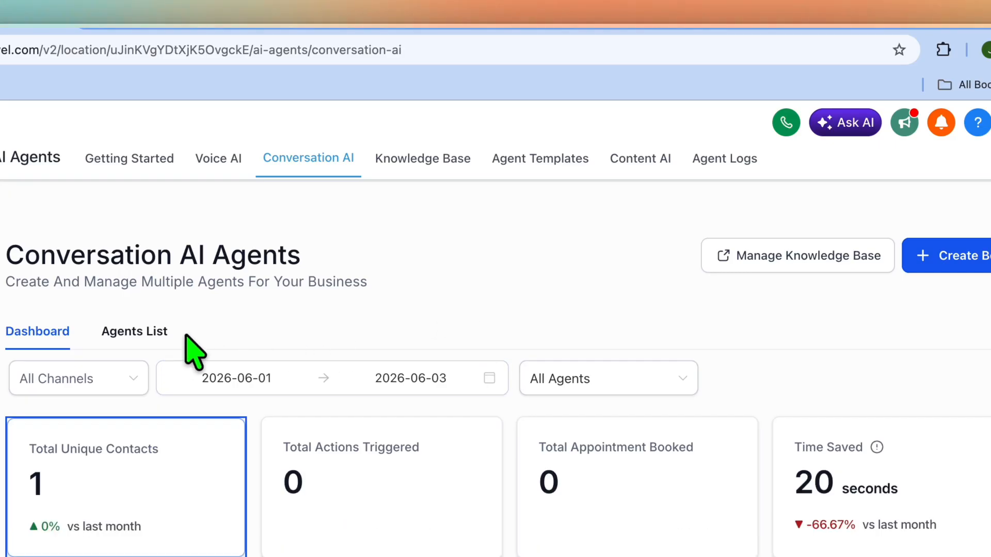
pyautogui.click(158, 333)
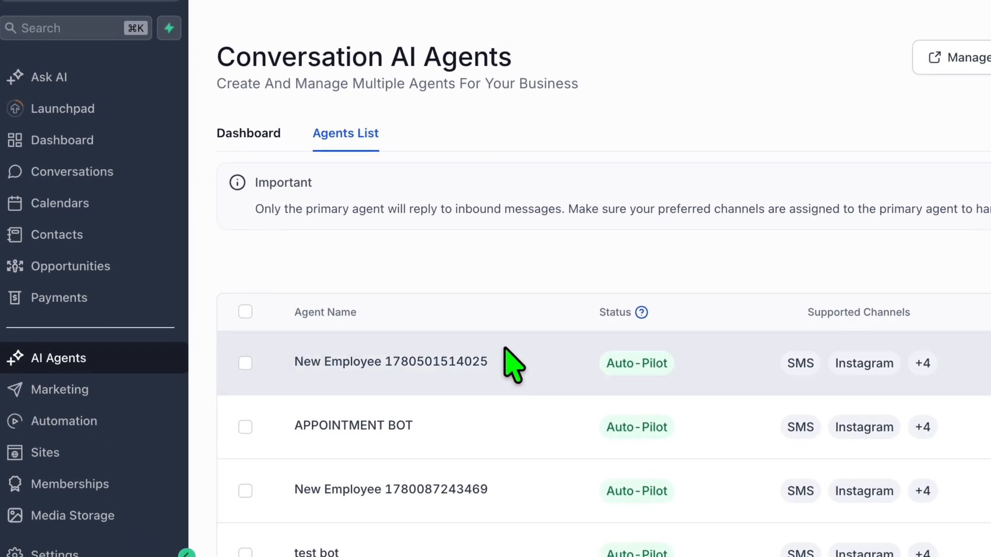
pyautogui.click(455, 358)
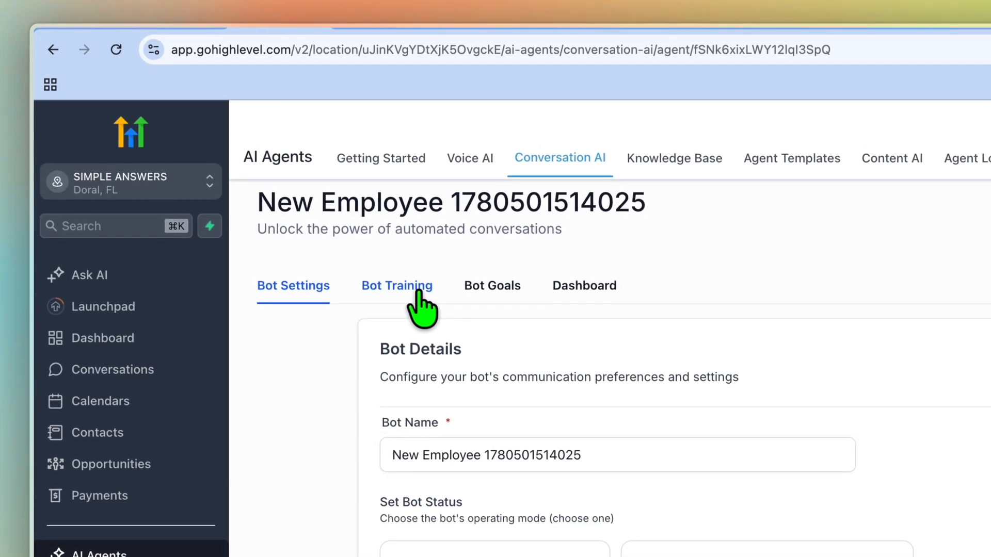
pyautogui.click(372, 86)
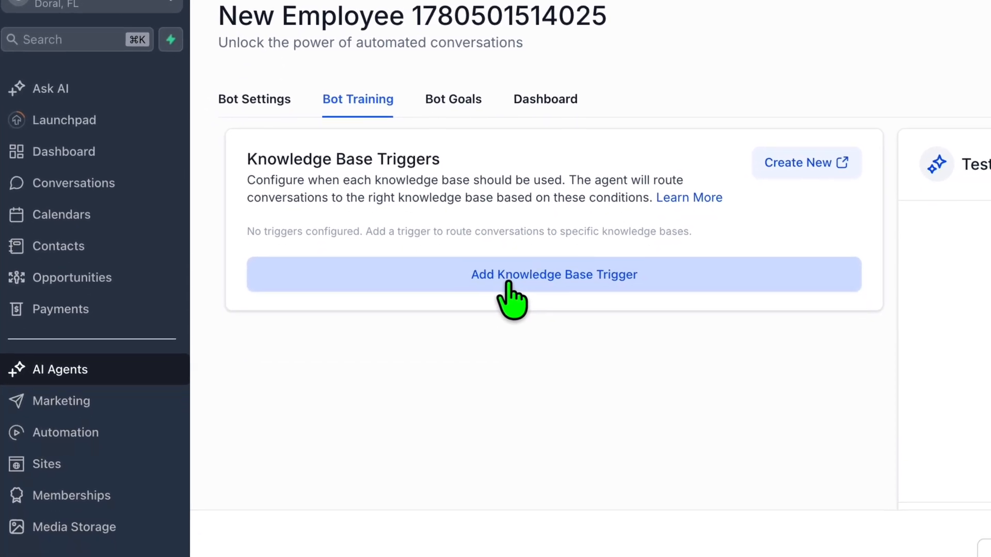
pyautogui.click(508, 284)
pyautogui.click(630, 163)
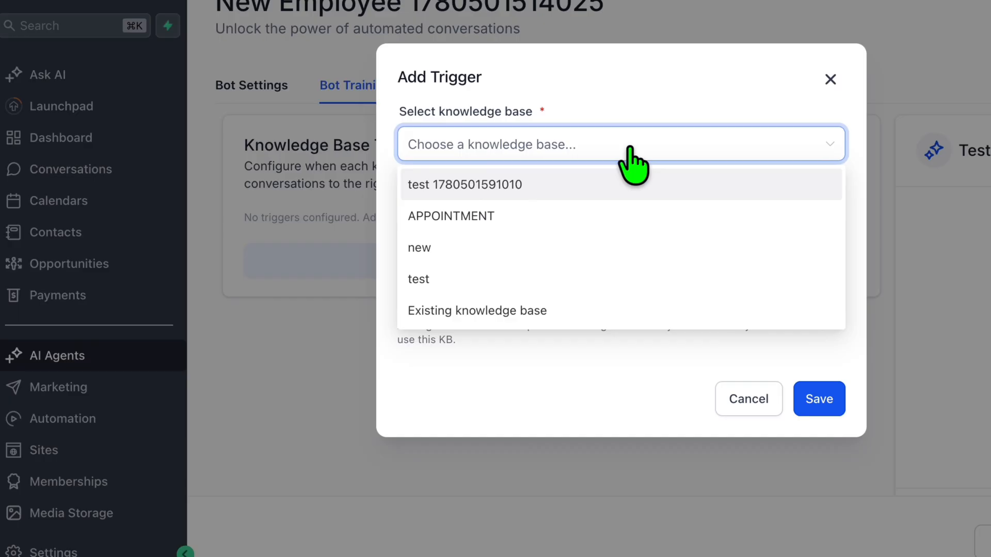
pyautogui.click(606, 198)
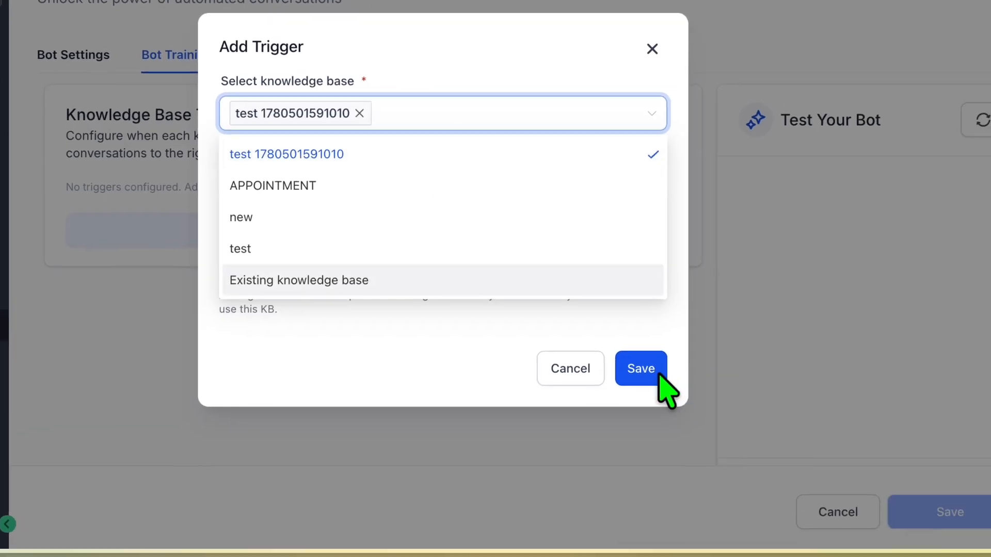
pyautogui.click(818, 398)
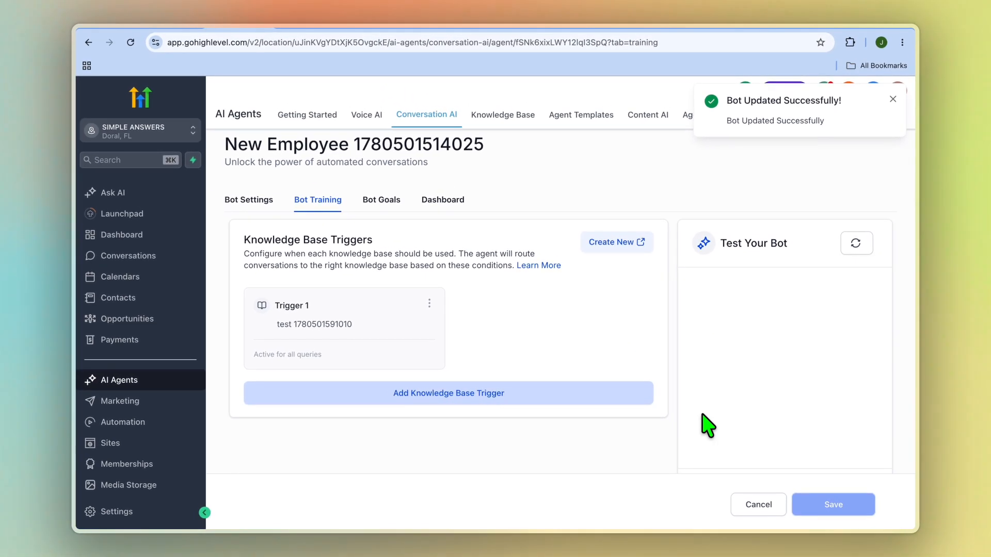
pyautogui.scroll(-3, 708, 426)
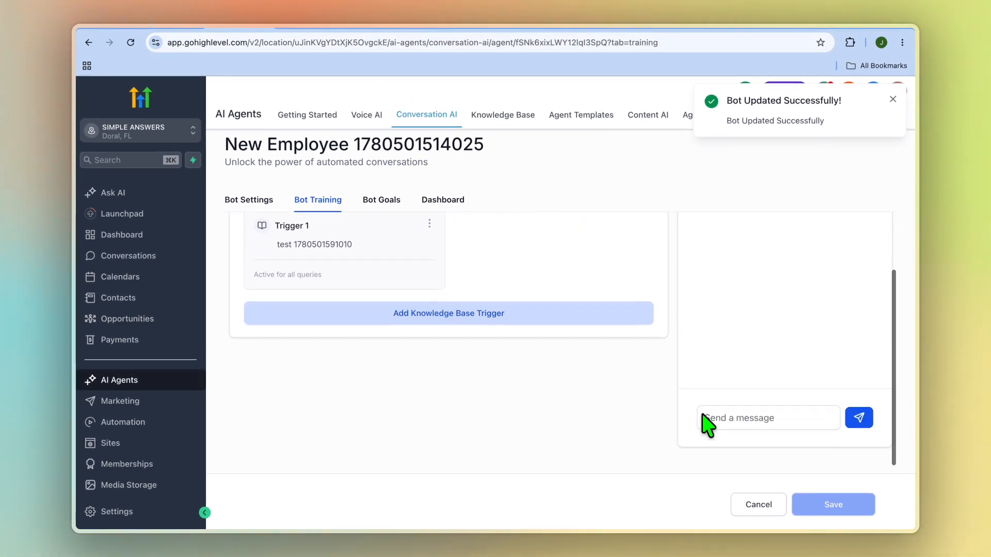
pyautogui.scroll(3, 702, 397)
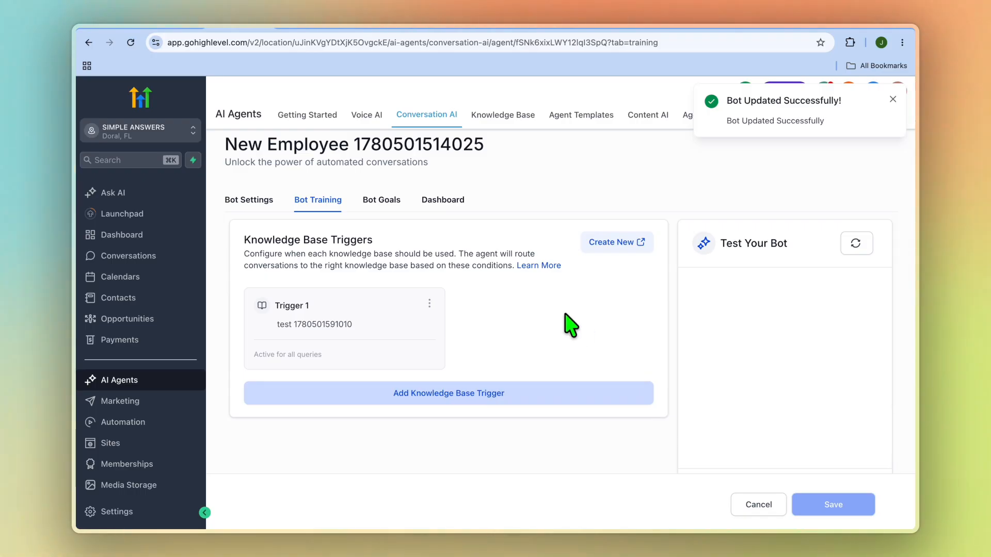
pyautogui.click(381, 200)
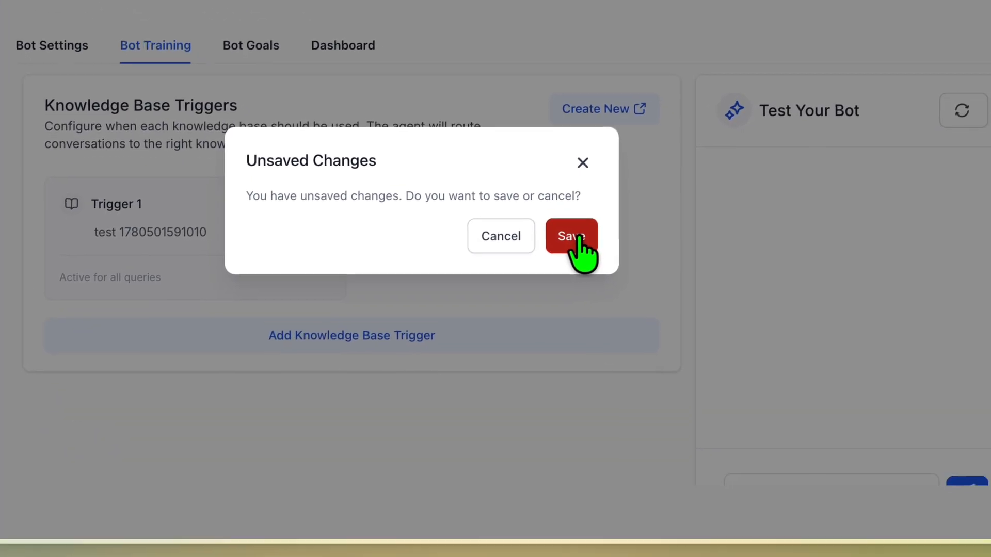
pyautogui.click(697, 364)
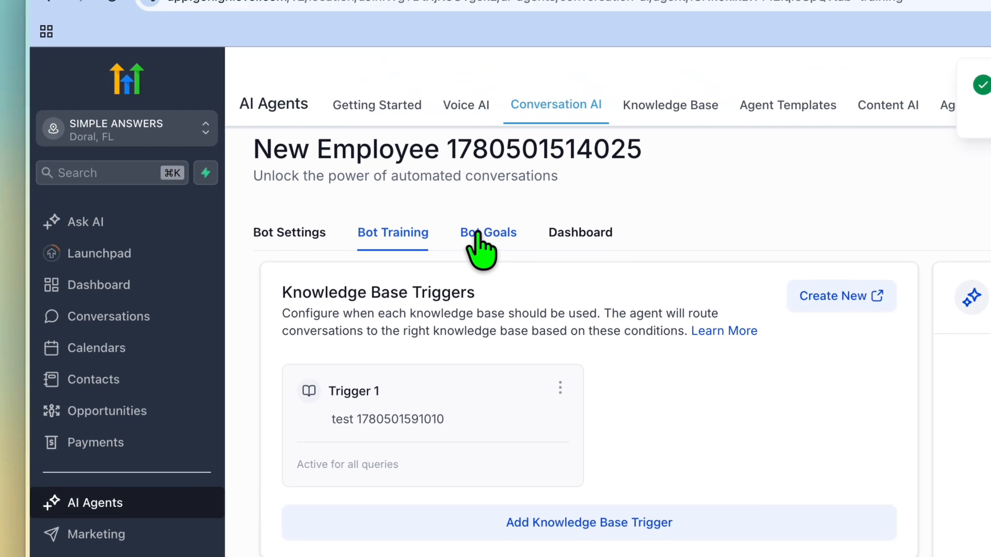
# - Review the Bot Goals prompt and available actions, and view the Appointment Booking action's setup without configuring it
pyautogui.click(434, 198)
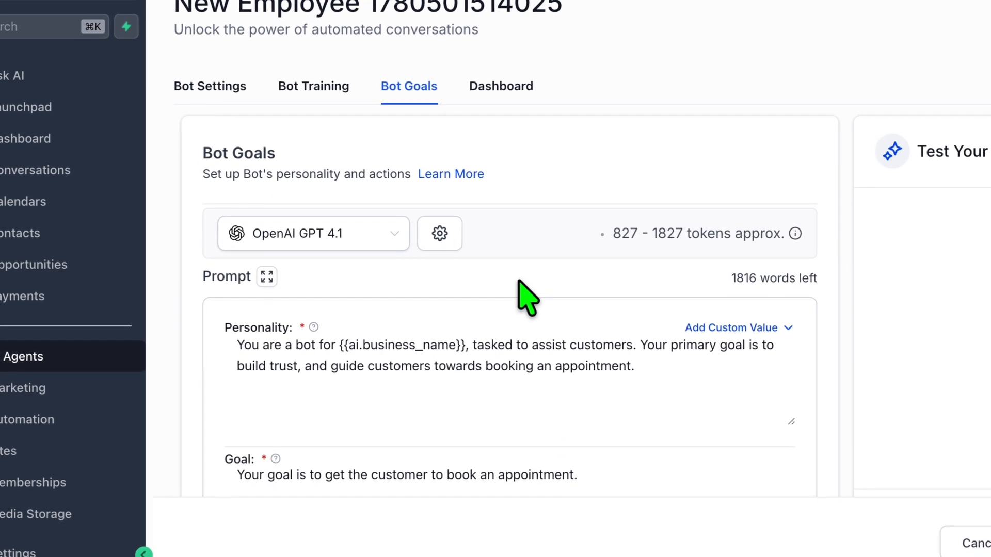
pyautogui.scroll(-1, 519, 281)
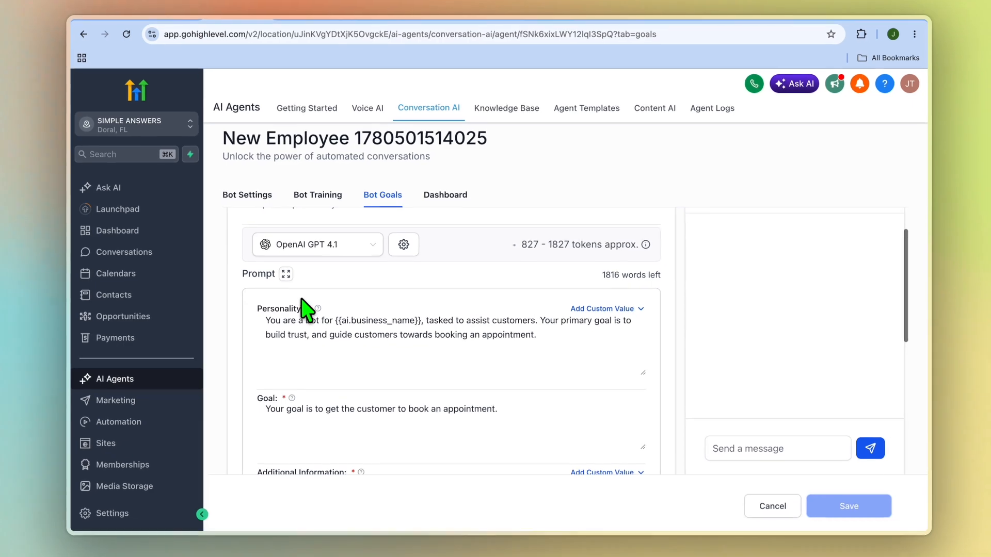
pyautogui.scroll(-6, 395, 341)
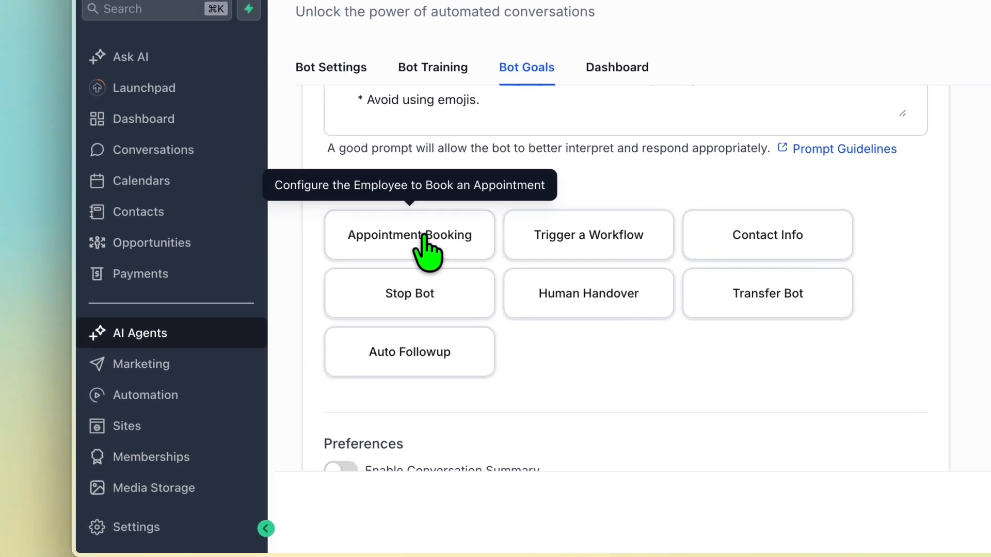
pyautogui.click(313, 315)
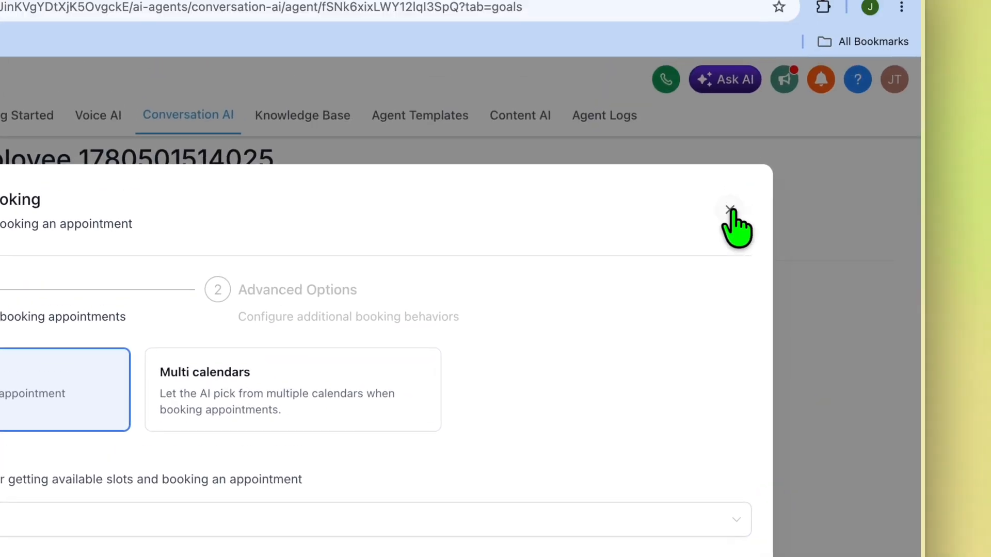
pyautogui.click(796, 6)
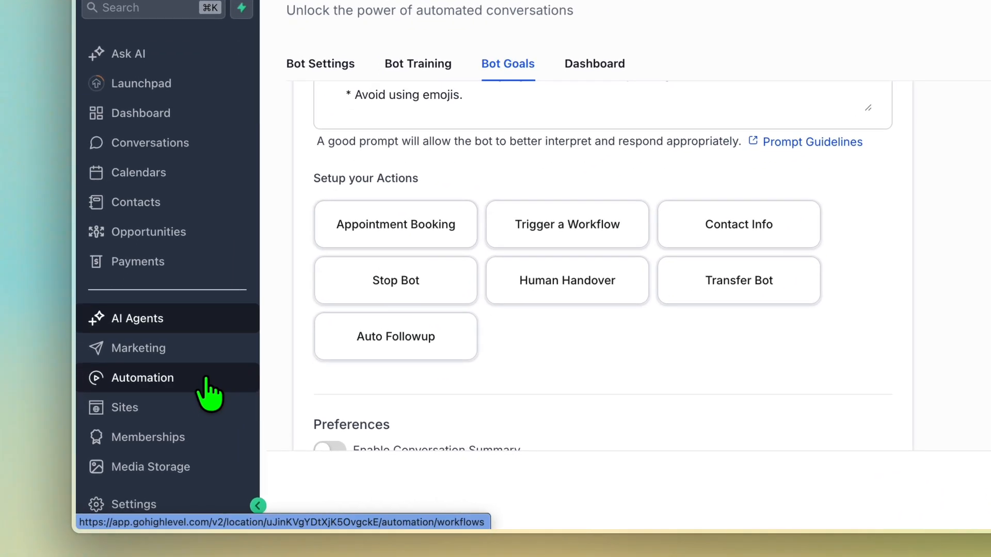
# - Open the Missed Call Follow-up workflow from the Automation workflows list and view its trigger and actions
pyautogui.click(168, 423)
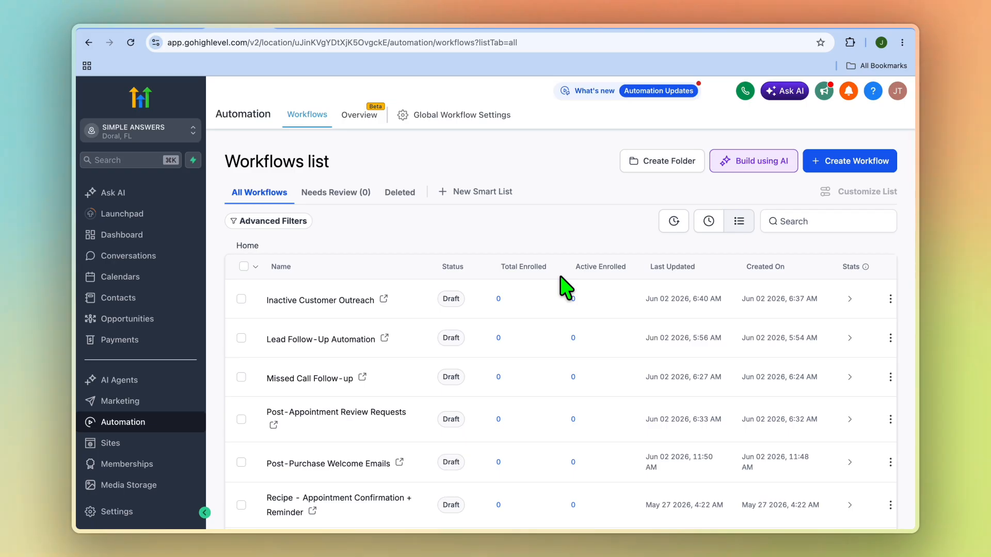
pyautogui.scroll(-2, 566, 287)
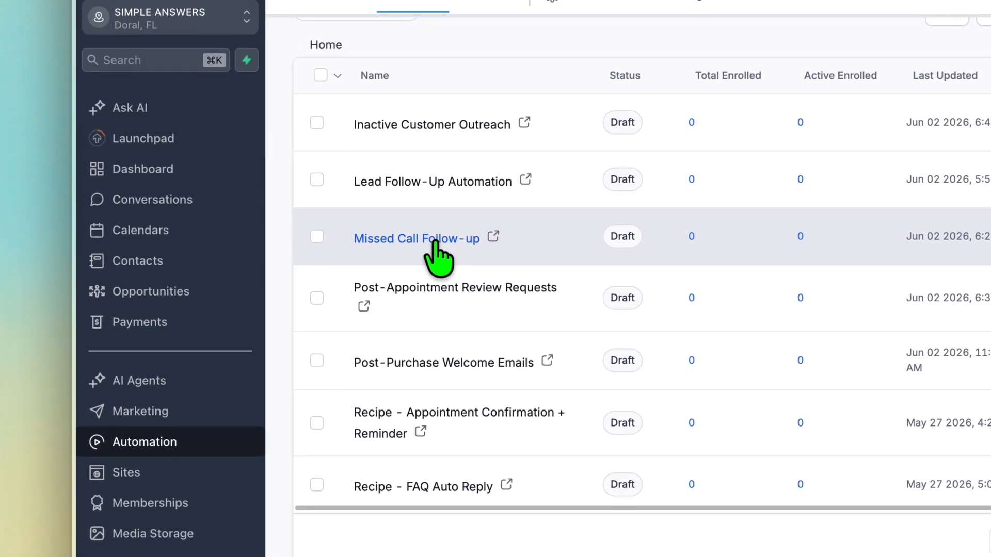
pyautogui.click(330, 282)
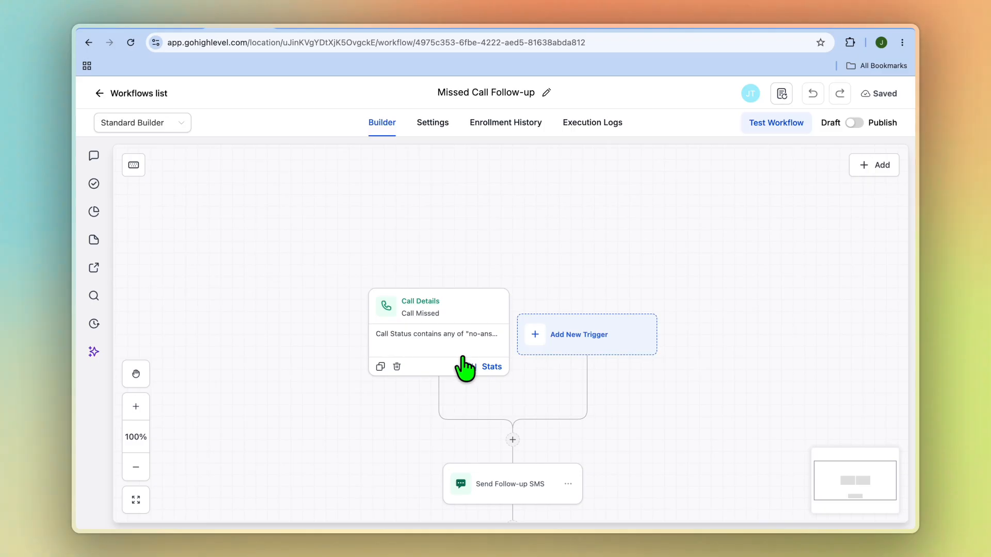
pyautogui.scroll(-1, 463, 356)
pyautogui.scroll(-1, 564, 392)
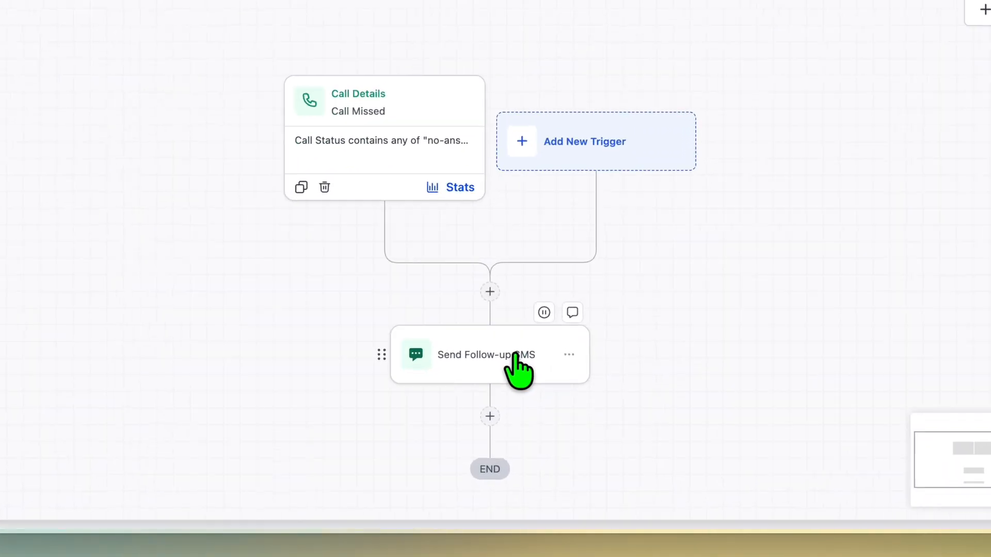
# - View the message of the Send Follow-up SMS action and close it without making changes
pyautogui.click(535, 409)
pyautogui.scroll(-1, 776, 345)
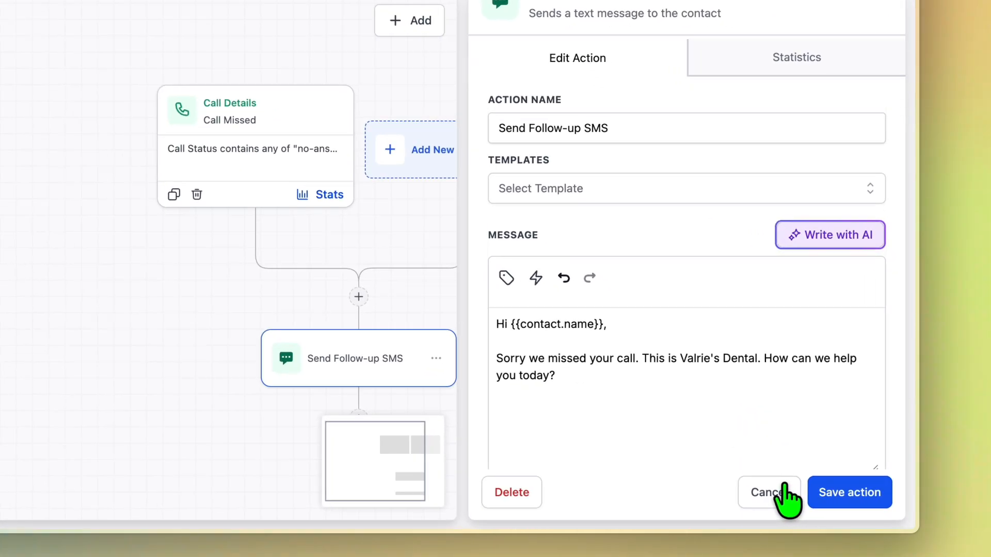
pyautogui.click(819, 502)
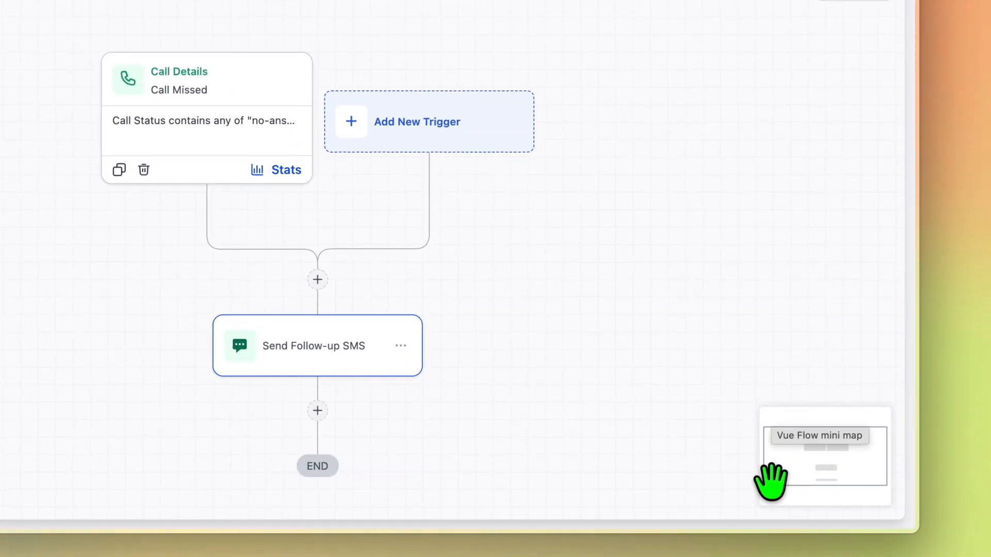
# - Return to the workflows list, view the AI workflow builder's prompt, and close it without entering a request
pyautogui.click(106, 101)
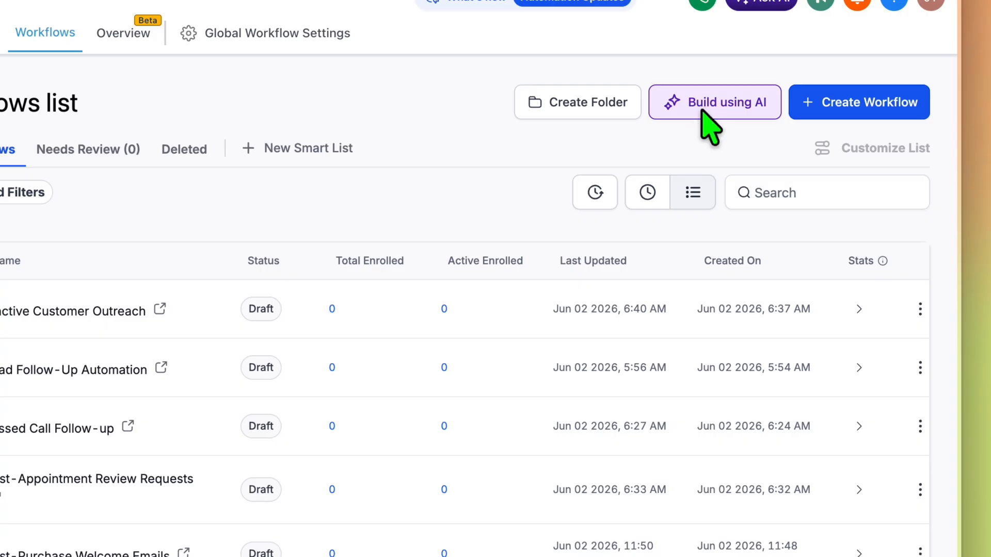
pyautogui.click(705, 110)
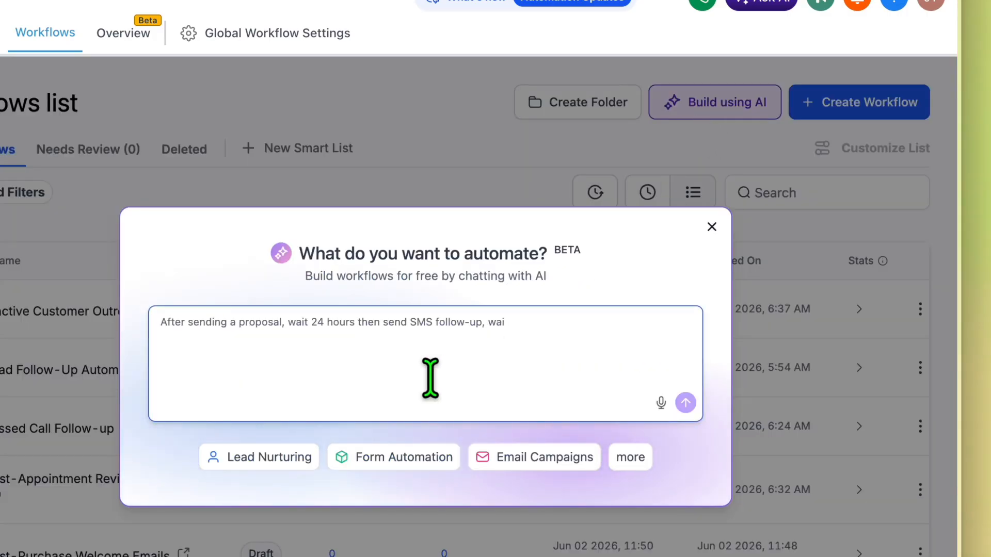
pyautogui.click(711, 227)
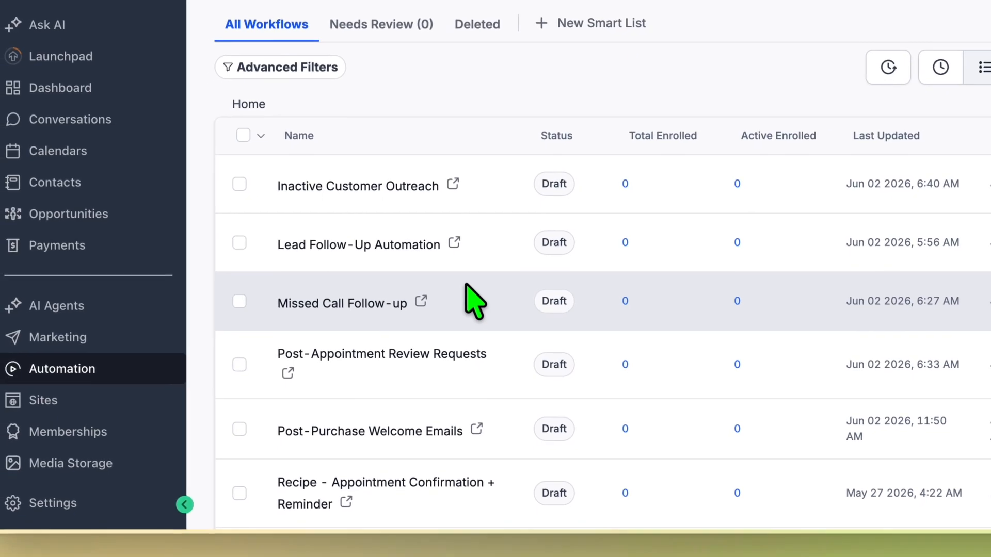
# - Open the "Recipe - Appointment Confirmation + Reminder" workflow and examine its sequence of emails, waits and SMS reminders through to the end
pyautogui.scroll(-3, 369, 347)
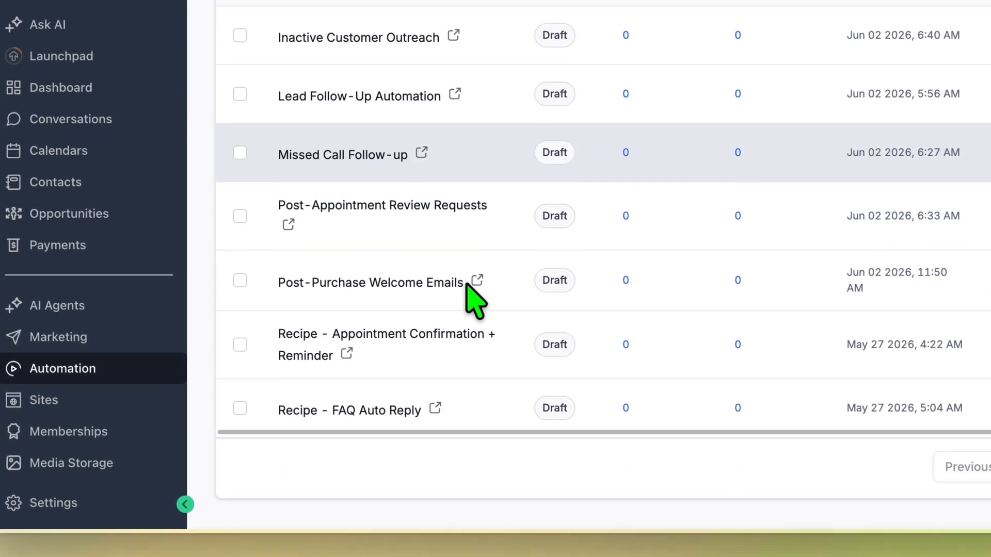
pyautogui.click(401, 342)
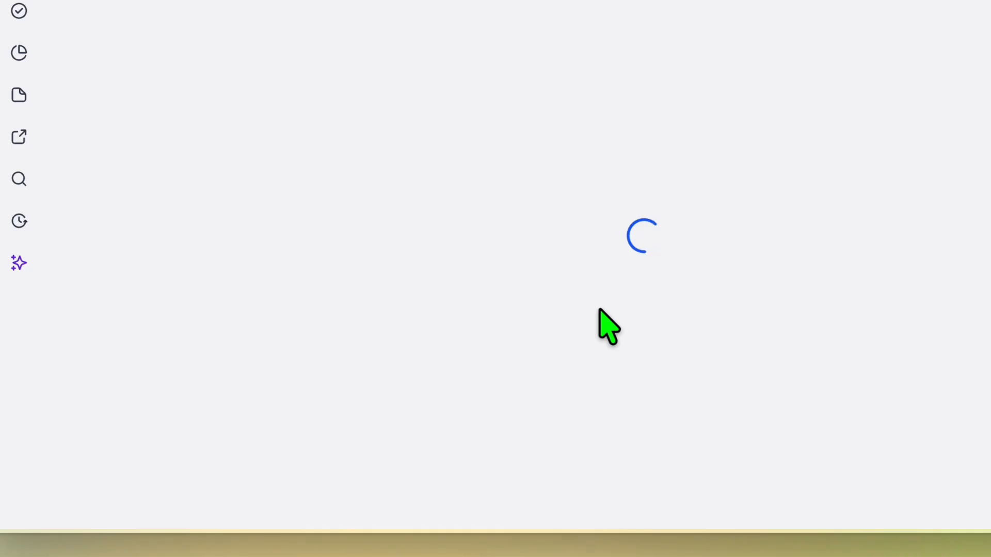
pyautogui.scroll(3, 600, 311)
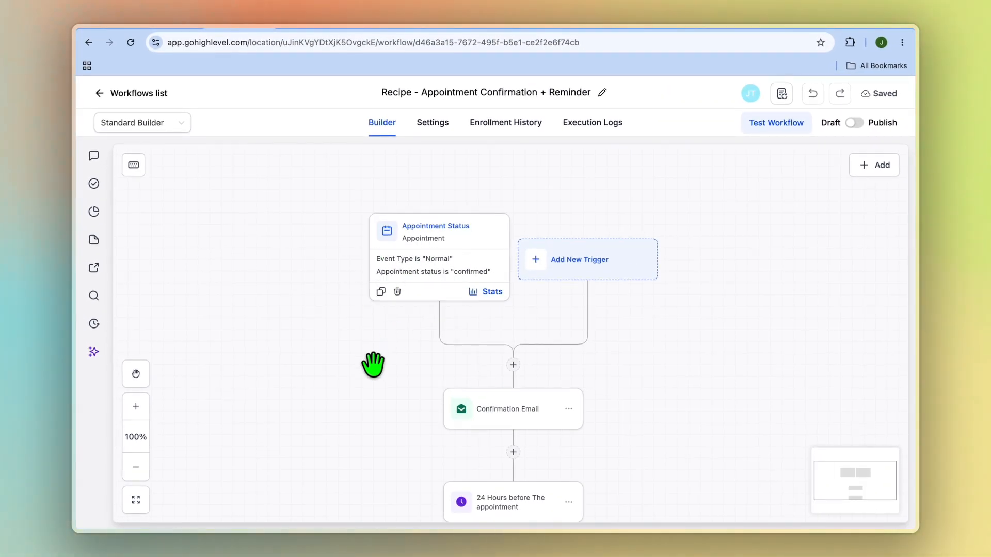
pyautogui.scroll(-3, 373, 365)
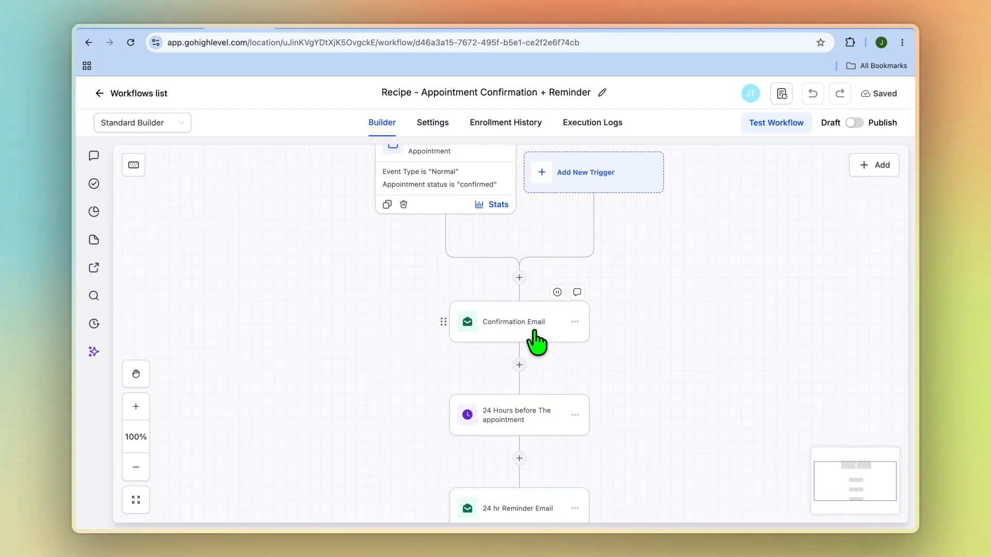
pyautogui.scroll(-3, 411, 356)
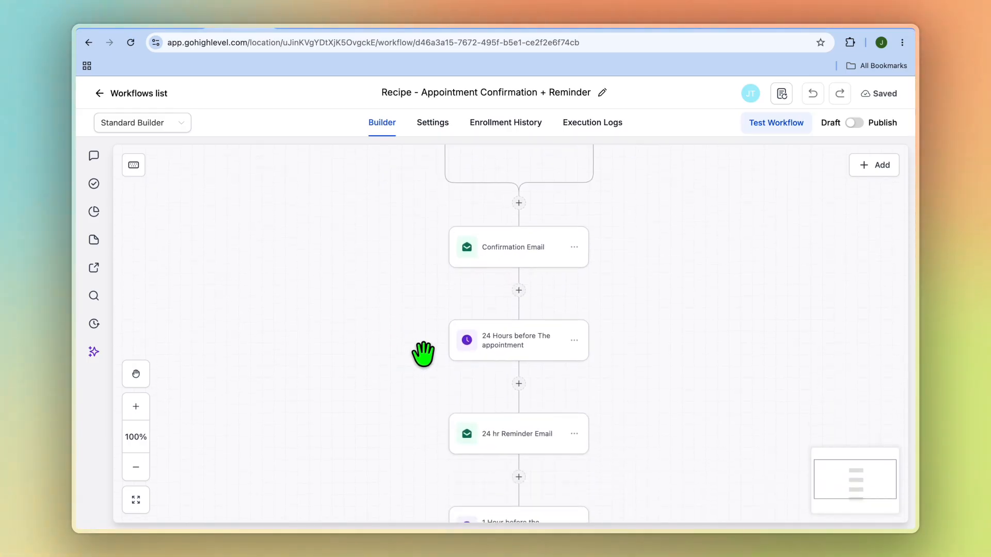
pyautogui.scroll(-4, 372, 372)
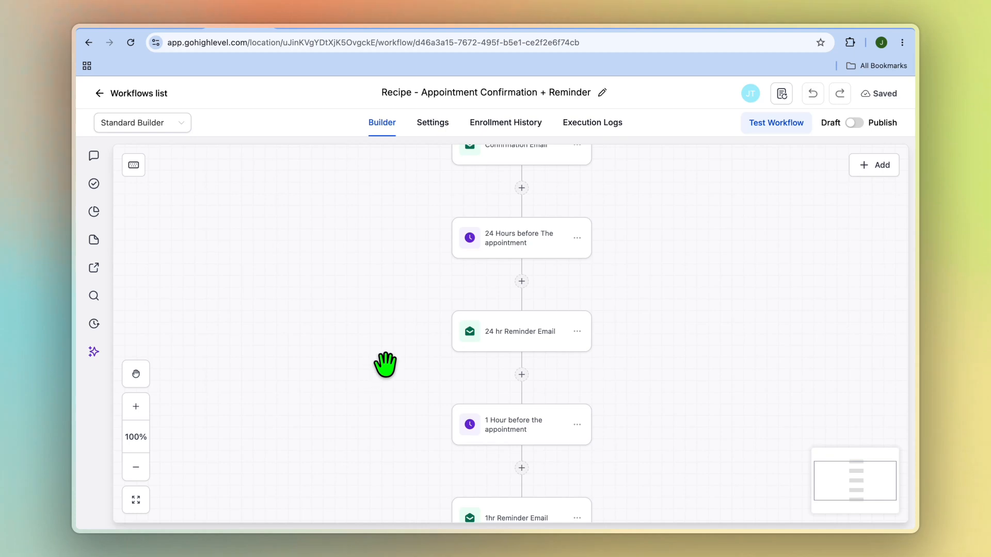
pyautogui.scroll(-1, 366, 391)
pyautogui.scroll(-3, 365, 390)
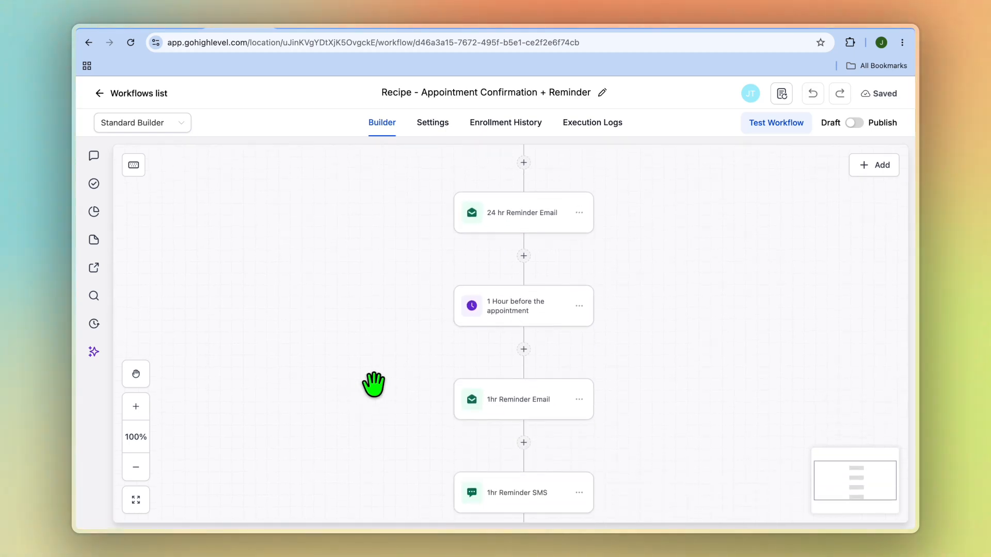
pyautogui.scroll(-4, 580, 364)
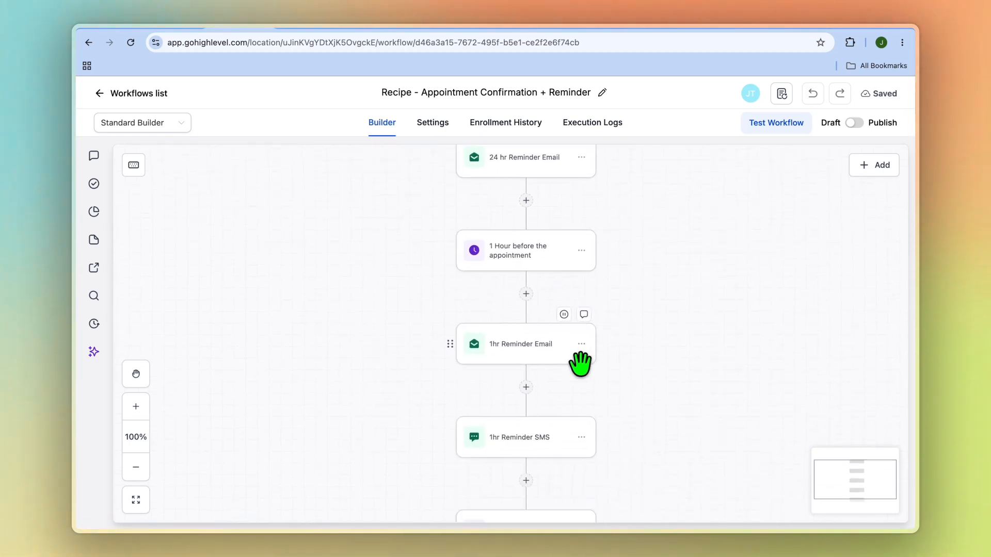
pyautogui.scroll(-3, 630, 398)
pyautogui.scroll(-1, 628, 395)
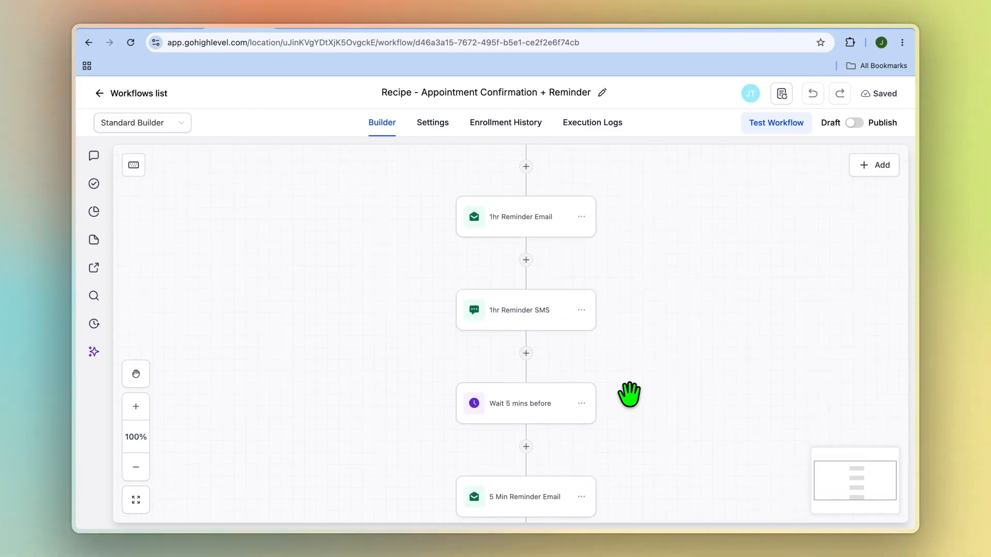
pyautogui.scroll(-5, 628, 394)
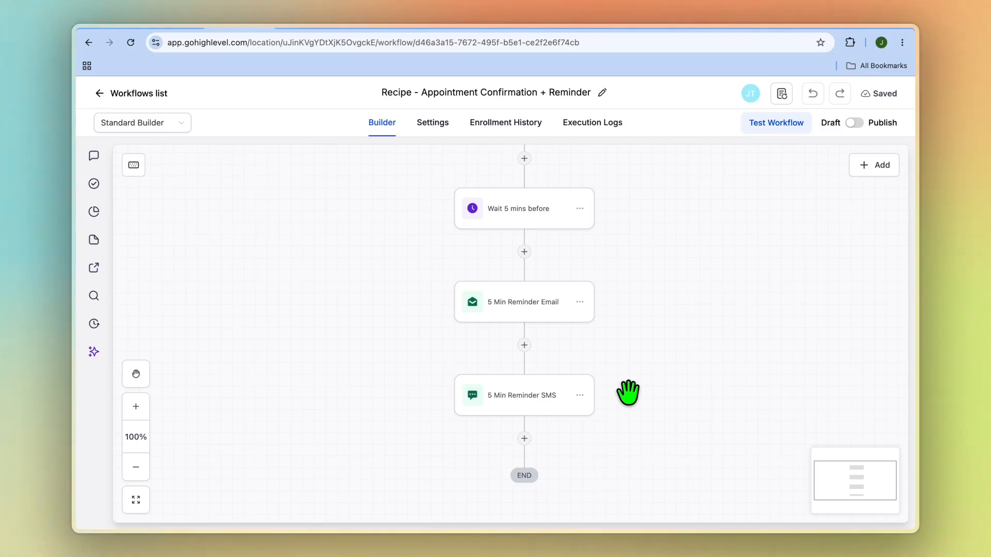
pyautogui.moveTo(595, 389)
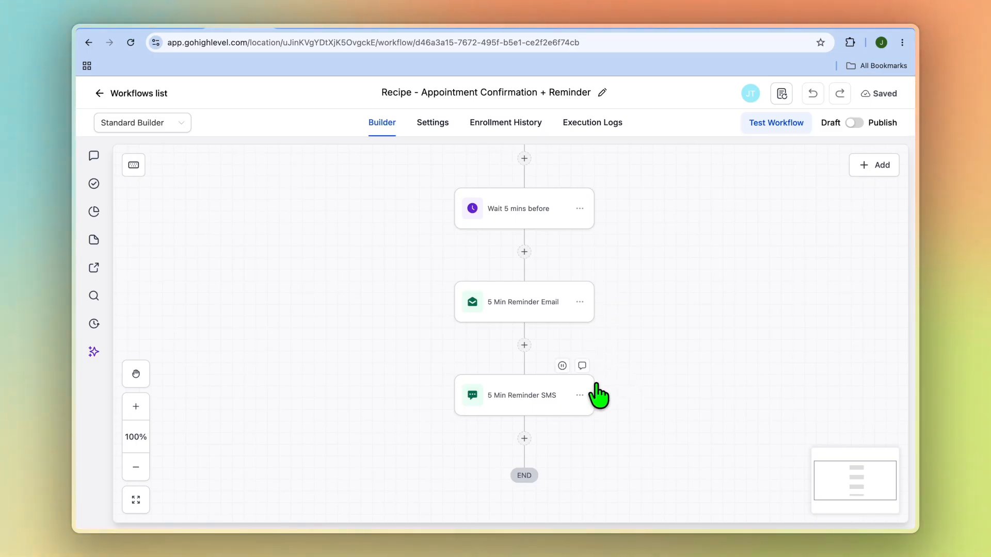
pyautogui.scroll(-2, 599, 395)
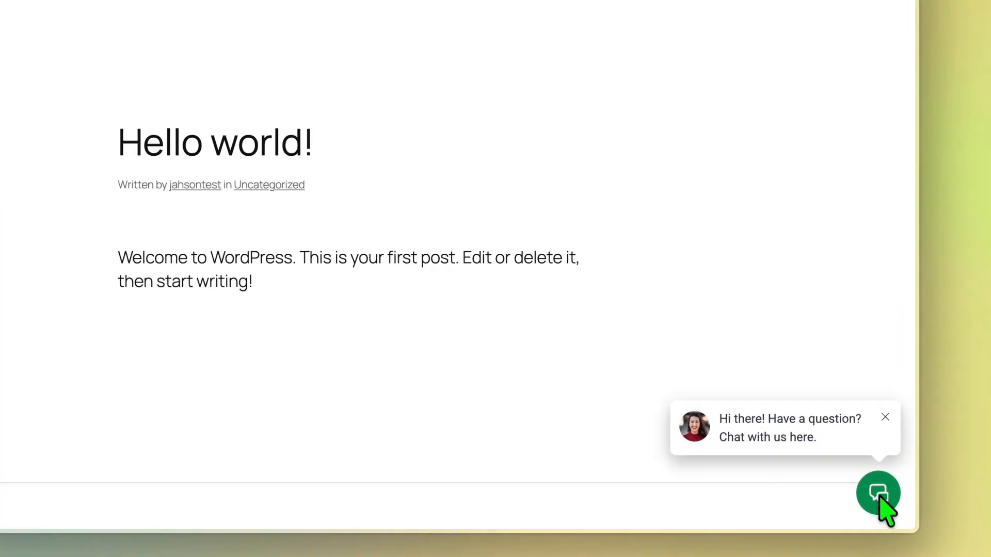
# - On the WordPress test site, start a new conversation in the chat widget and send "do you accept walk ins"
pyautogui.click(880, 499)
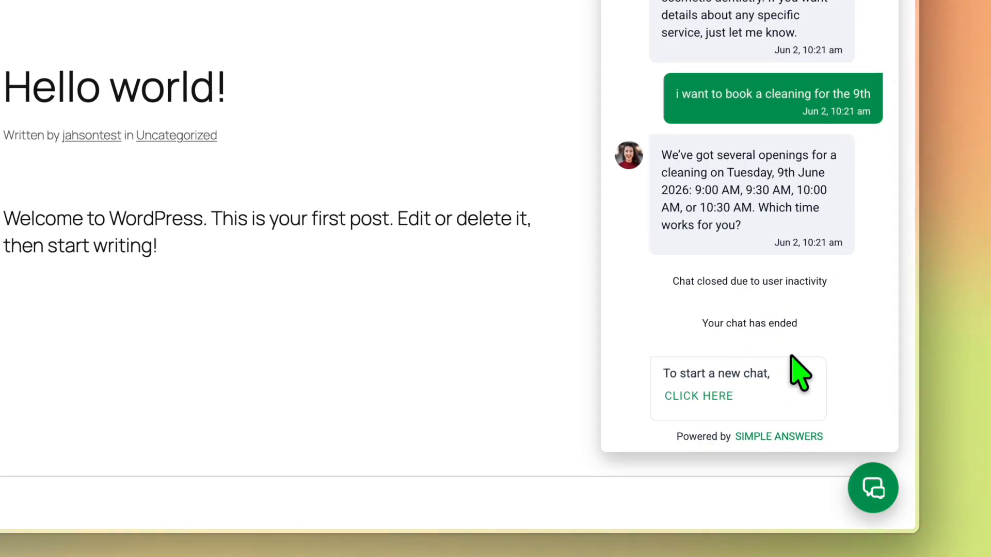
pyautogui.click(715, 396)
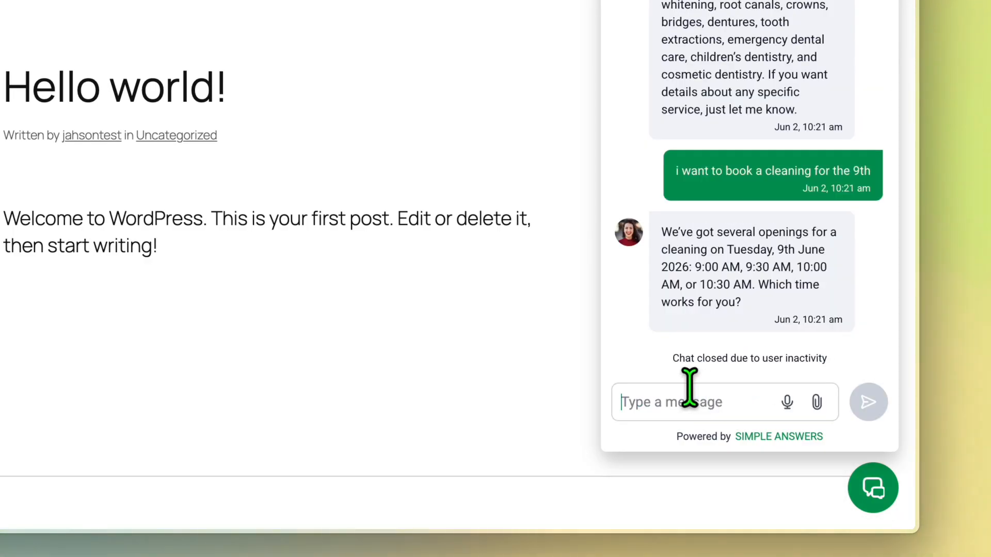
pyautogui.click(689, 401)
pyautogui.write('do you accept walk ins')
pyautogui.press('Return')
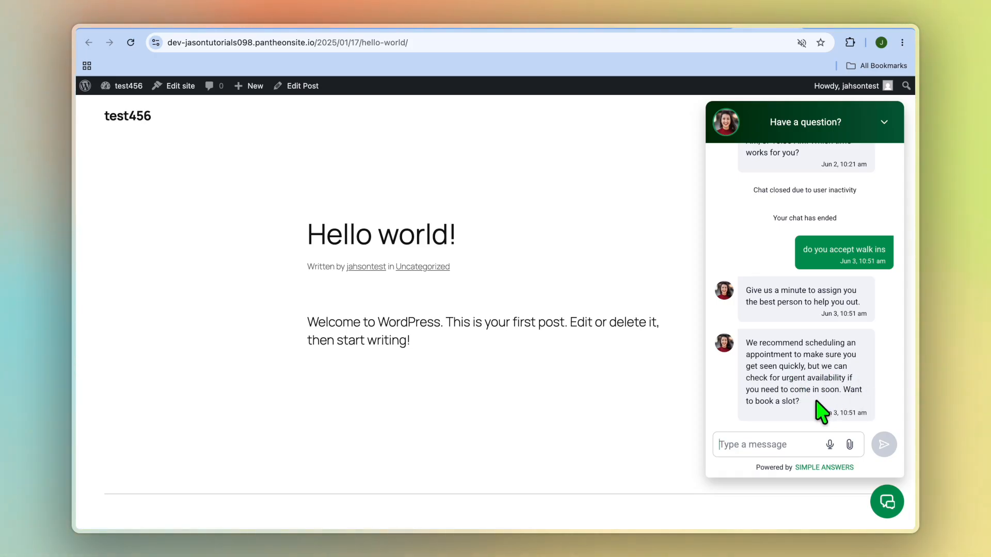
# - Accept the bot's offer to book a slot by replying "yes" in the chat
pyautogui.click(761, 442)
pyautogui.write('yes')
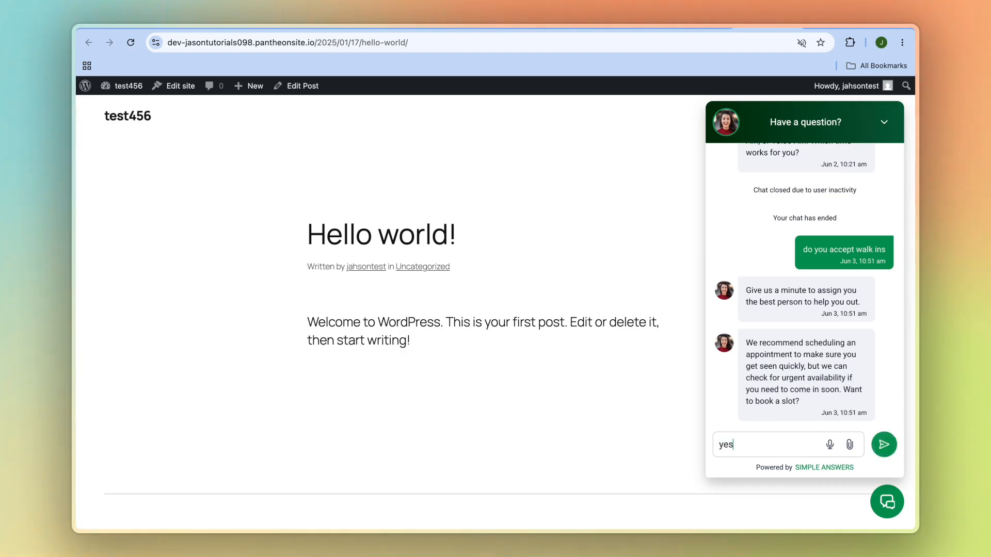
pyautogui.press('Return')
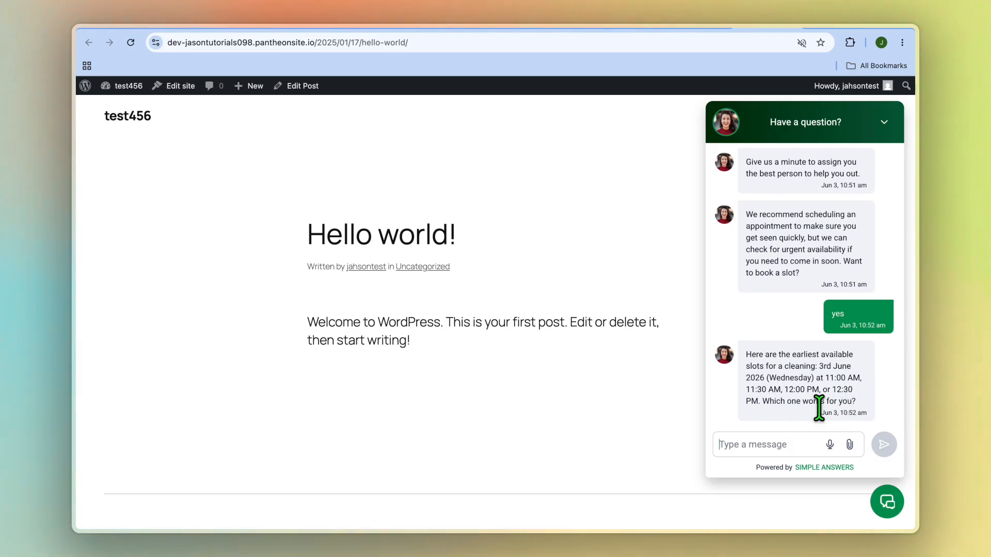
# - Begin a reply to the bot's question about which cleaning slot to book
pyautogui.click(731, 447)
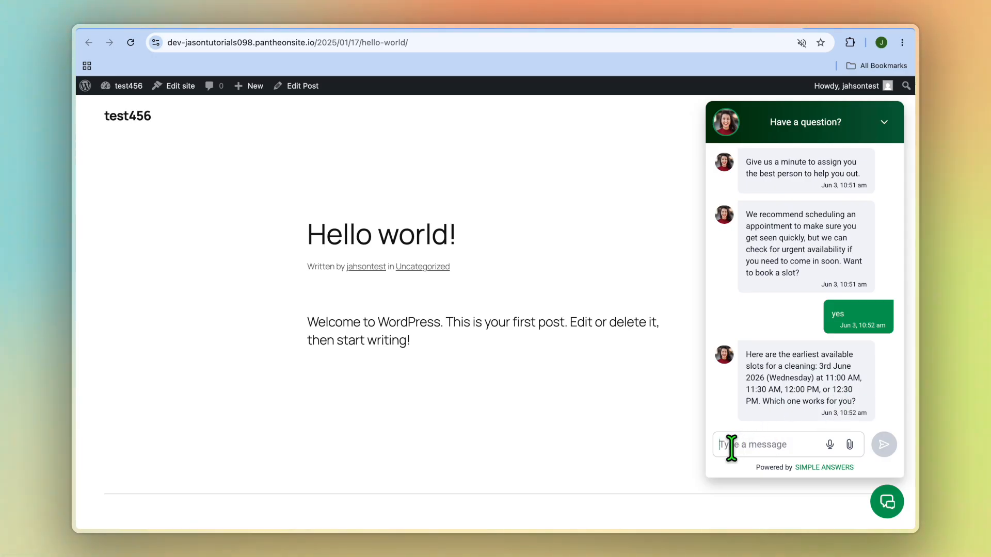